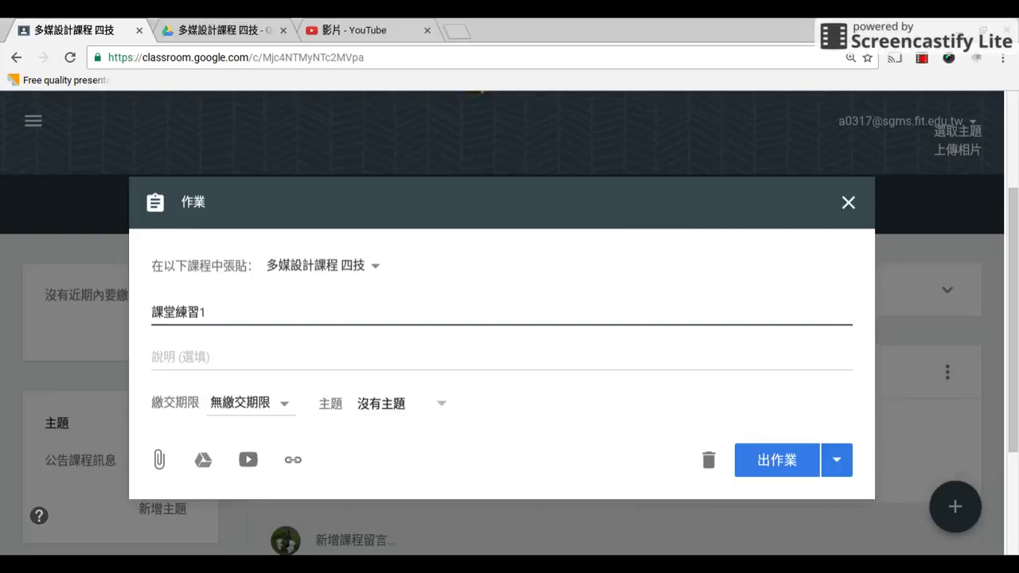
- Enter 請介紹何謂多媒體設計 as the description of the 課堂練習1 assignment
left_click(152, 368)
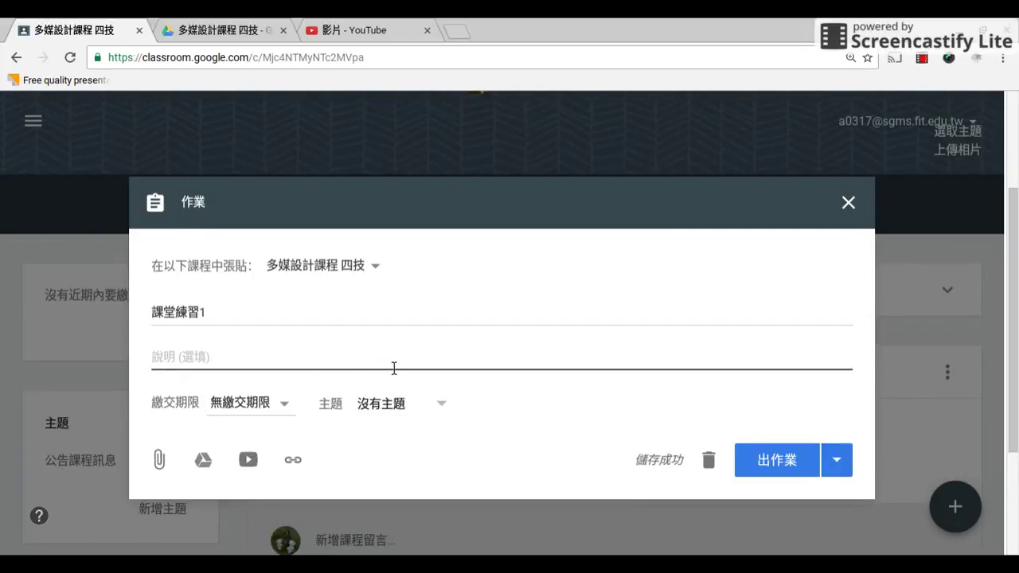
type("fu/3==")
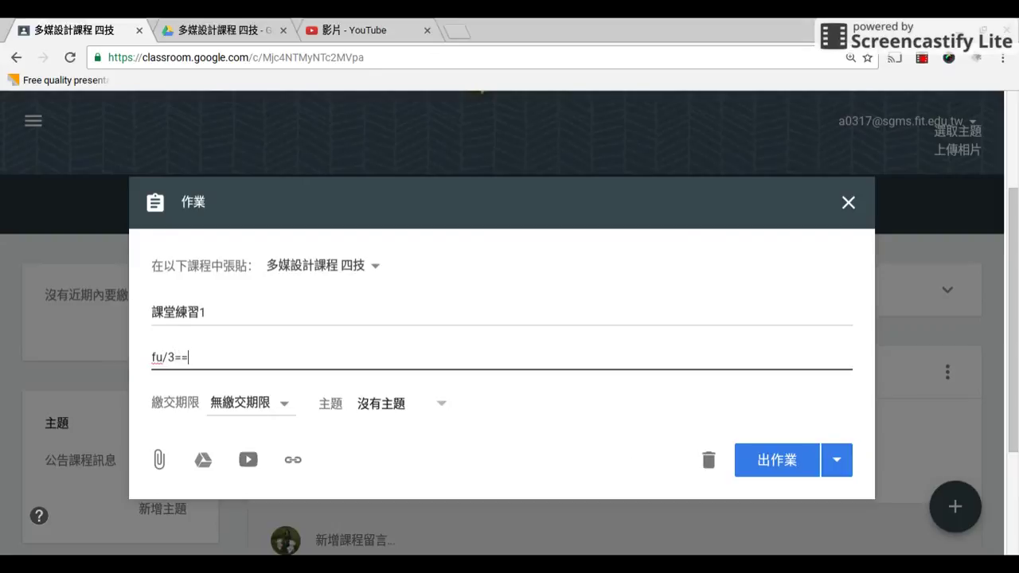
key("BackSpace")
key("BackSpace")
key("BackSpace")
type("u/3")
key("BackSpace")
key("BackSpace")
type("fu/3ru,4gl4ck6jo42ji ")
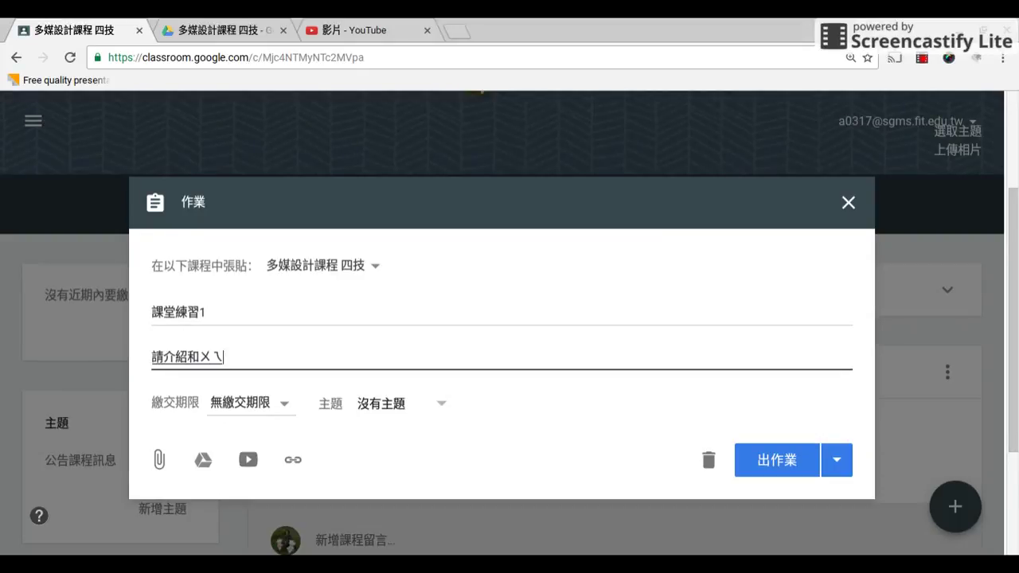
type("ao6wu3")
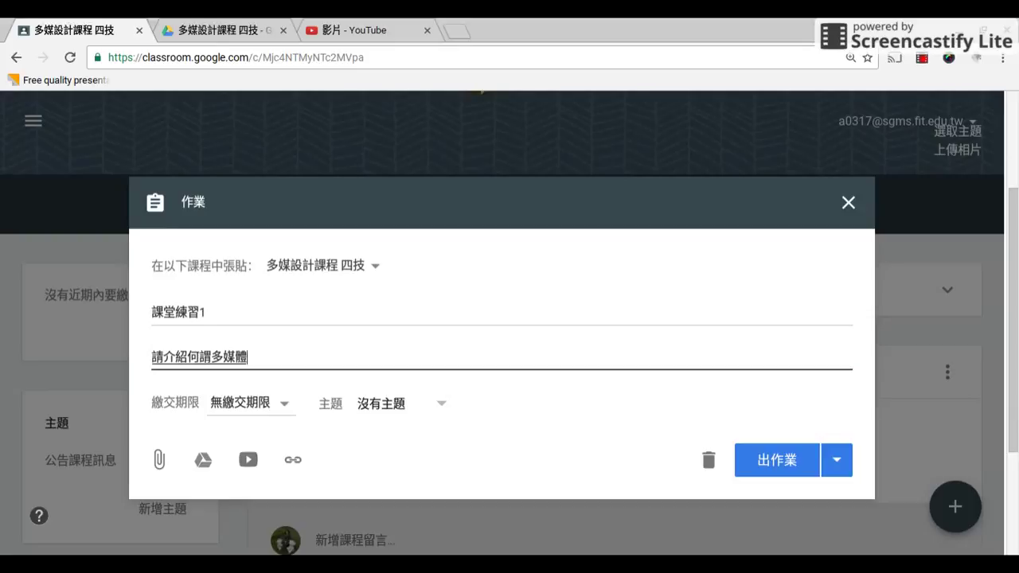
type("gk4ru4")
key("Return")
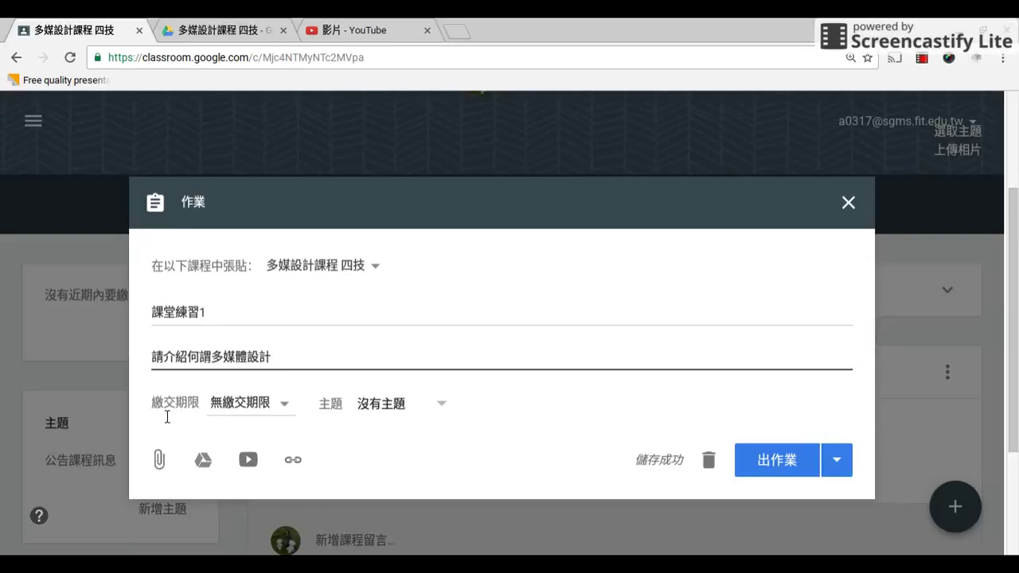
- Set the assignment's due date to 2016年10月19日 with the time 下午12:00
left_click(288, 409)
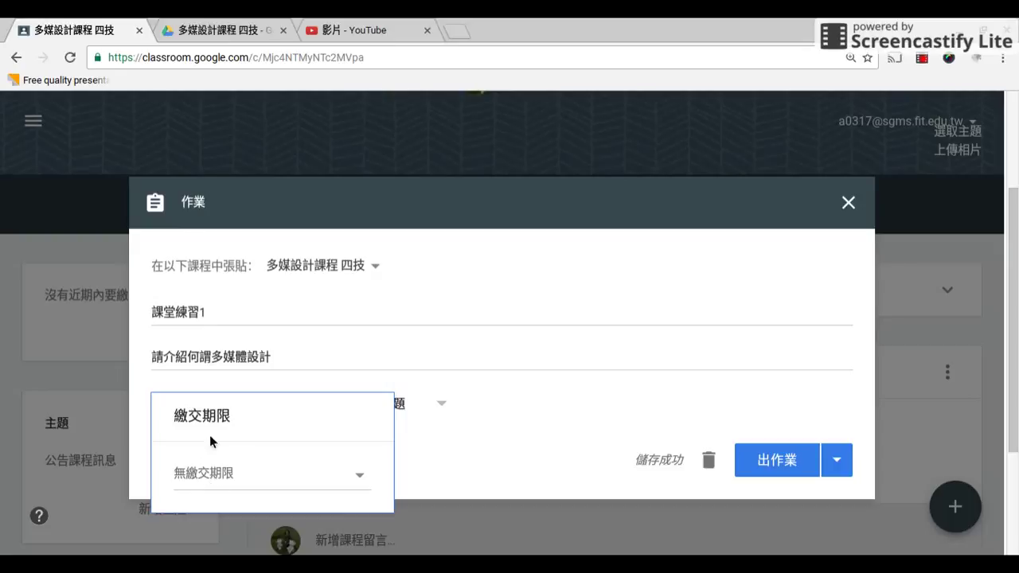
left_click(359, 478)
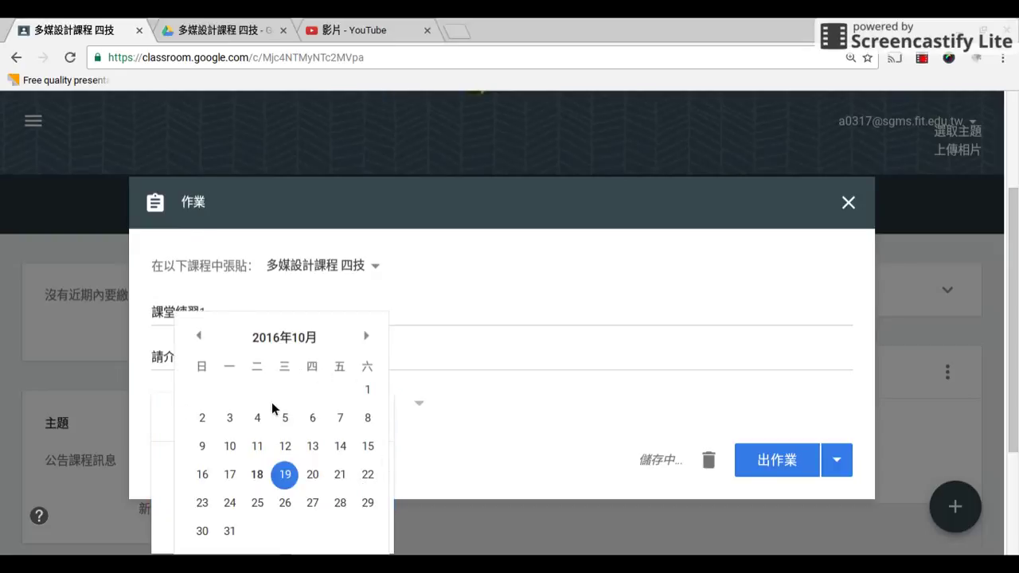
left_click(285, 475)
left_click(228, 529)
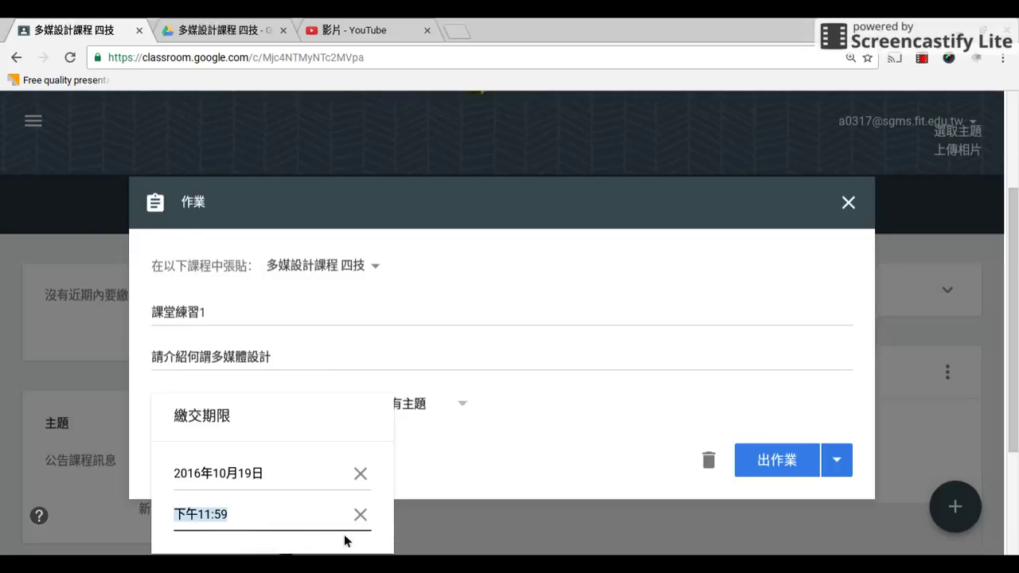
left_click(197, 521)
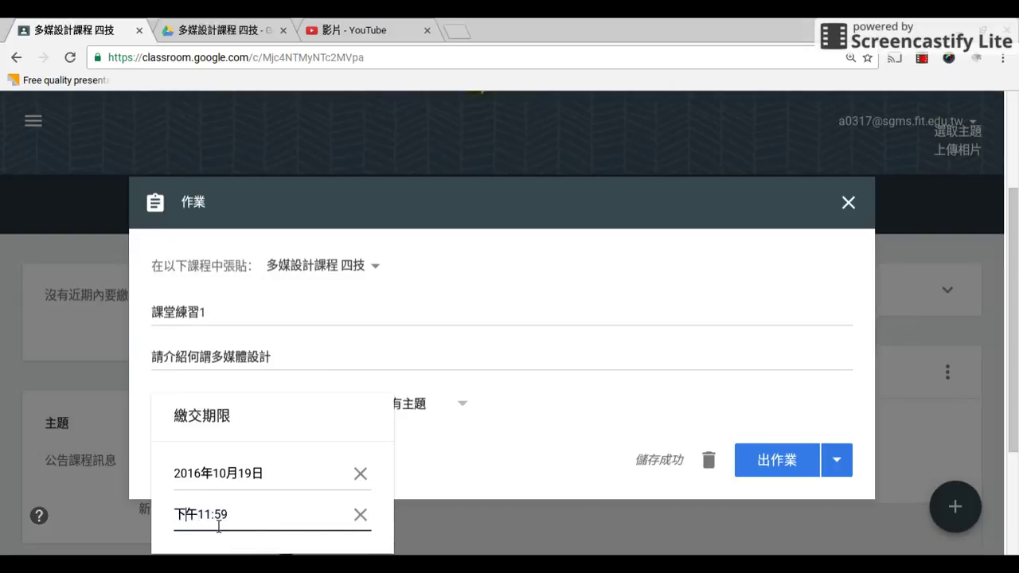
double_click(209, 522)
key("BackSpace")
type("12:")
left_click(249, 520)
key("BackSpace")
key("BackSpace")
left_click(491, 472)
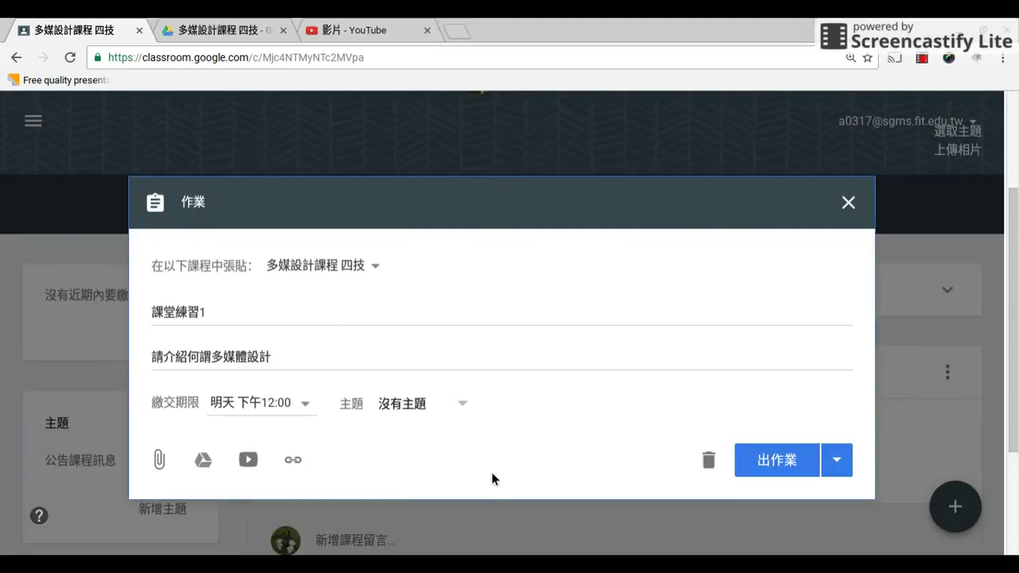
- Create a new topic named 課堂練習 for the assignment
left_click(473, 414)
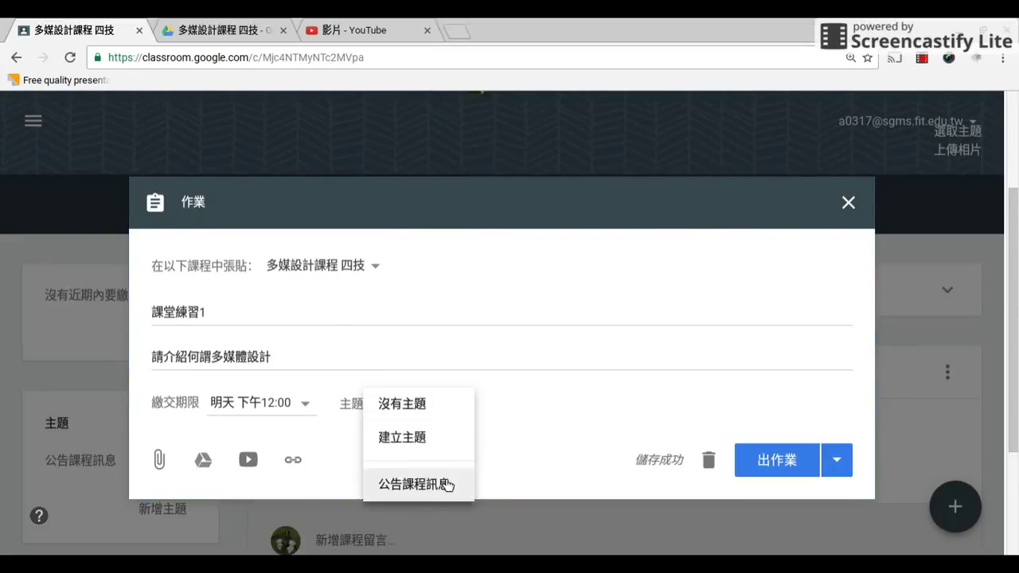
left_click(419, 444)
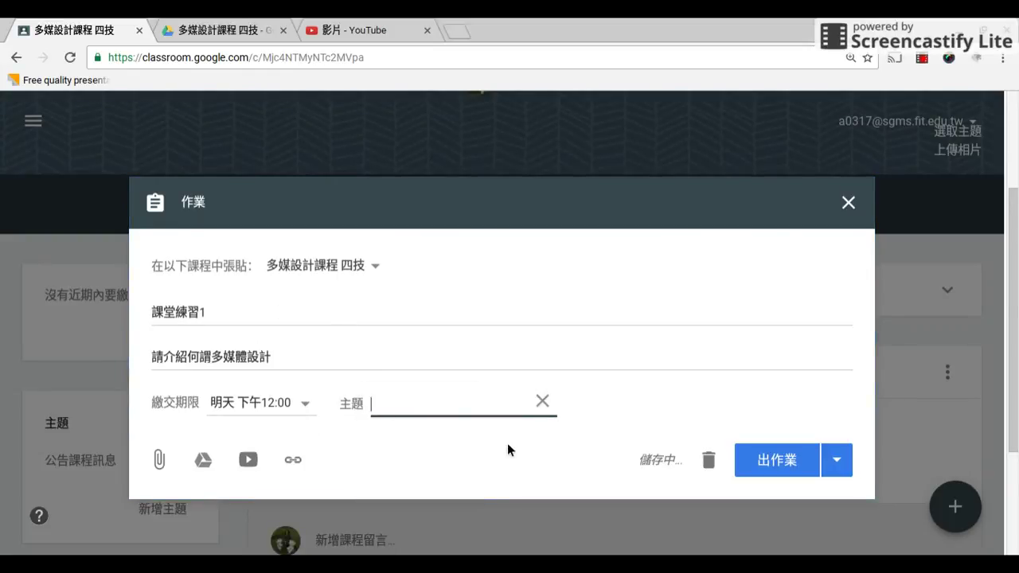
type("dkj")
key("BackSpace")
key("BackSpace")
key("BackSpace")
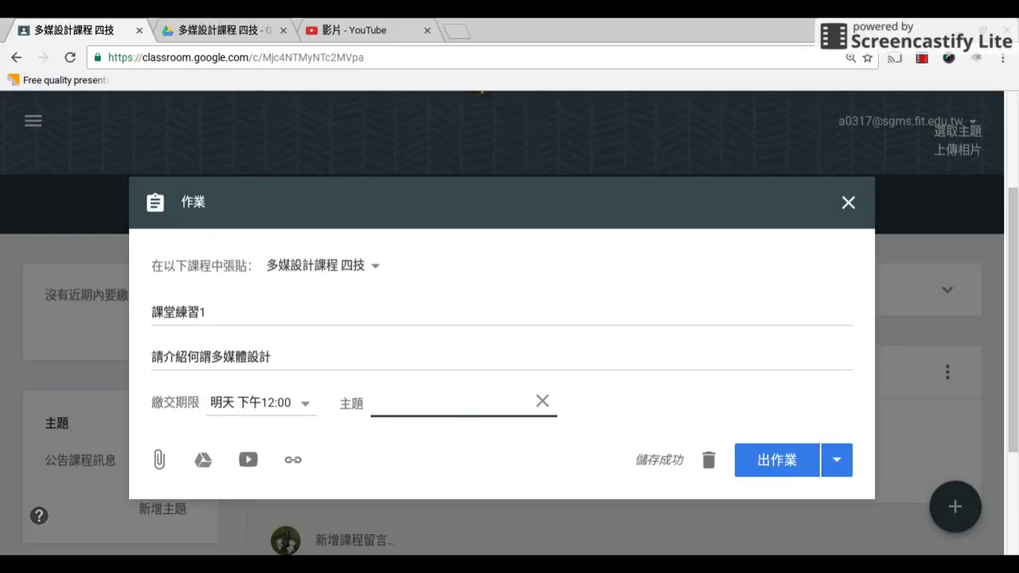
type("課堂ㄏㄨㄛ")
key("BackSpace")
key("BackSpace")
key("BackSpace")
type("ㄌㄧㄢˋ")
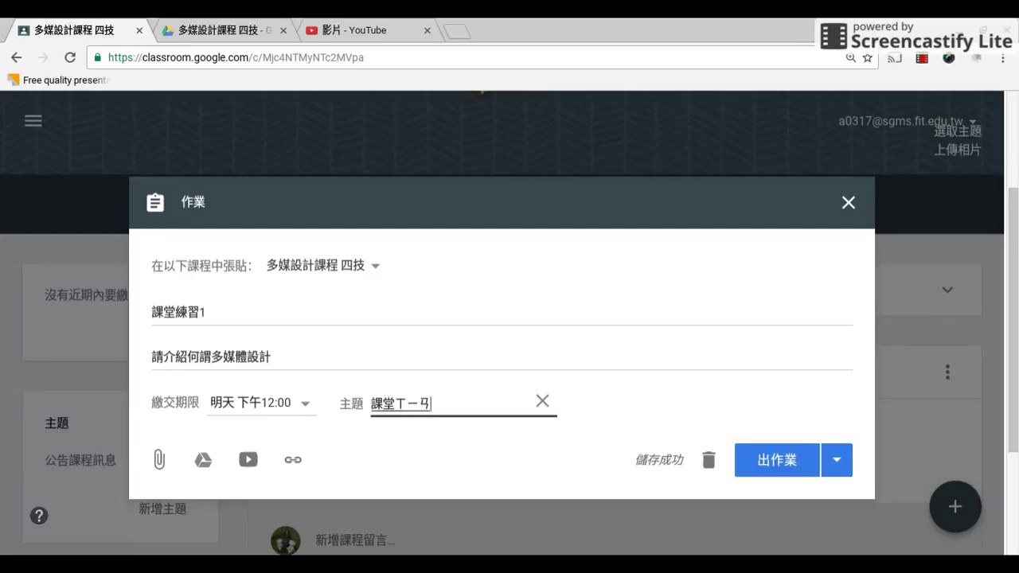
key("BackSpace")
type("ㄌㄧㄢˋㄒㄧˊ")
key("Return")
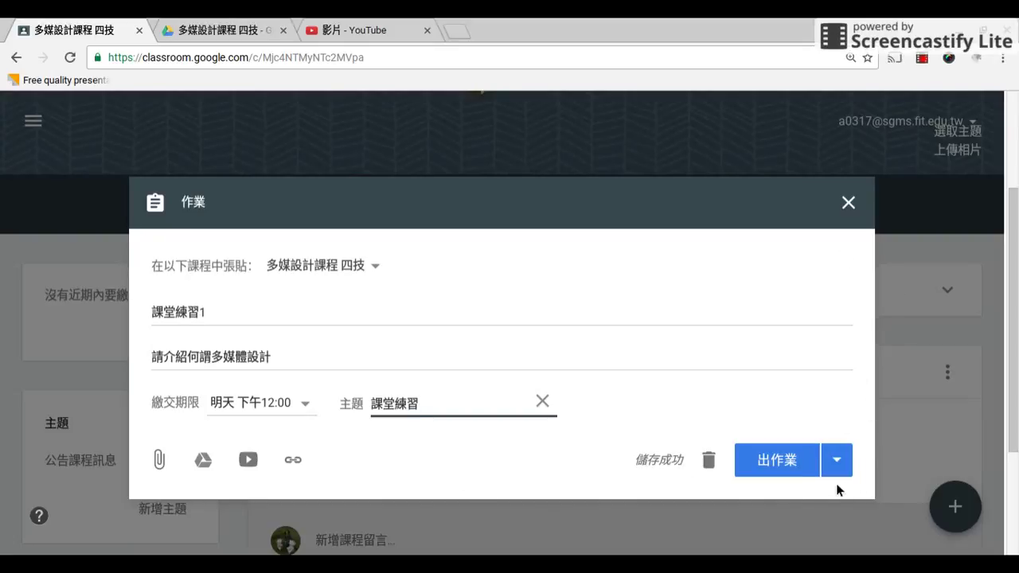
- Post the 課堂練習1 assignment to the class stream immediately
left_click(836, 460)
left_click(776, 462)
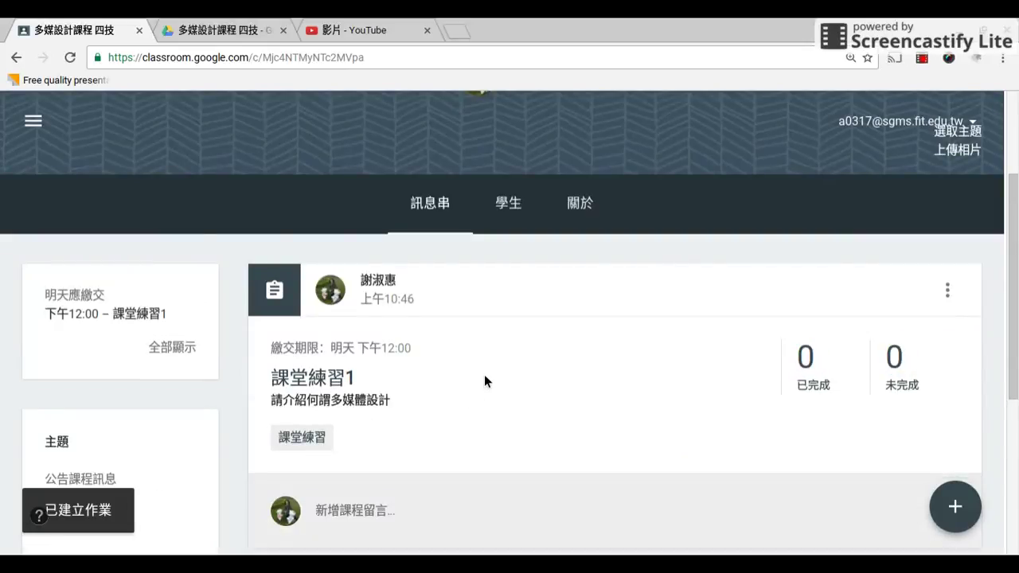
scroll(484, 374, "down", 4)
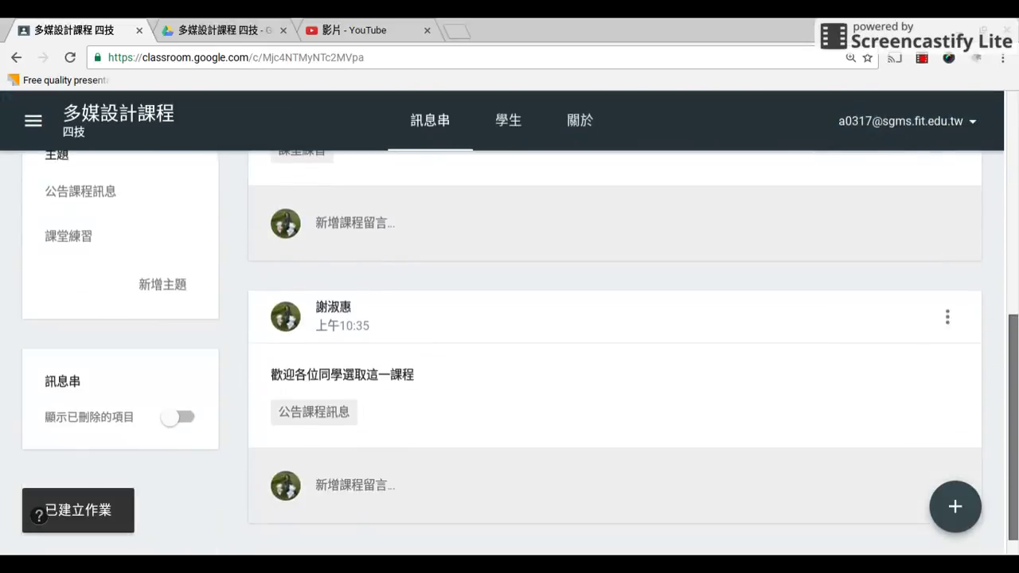
scroll(459, 338, "up", 3)
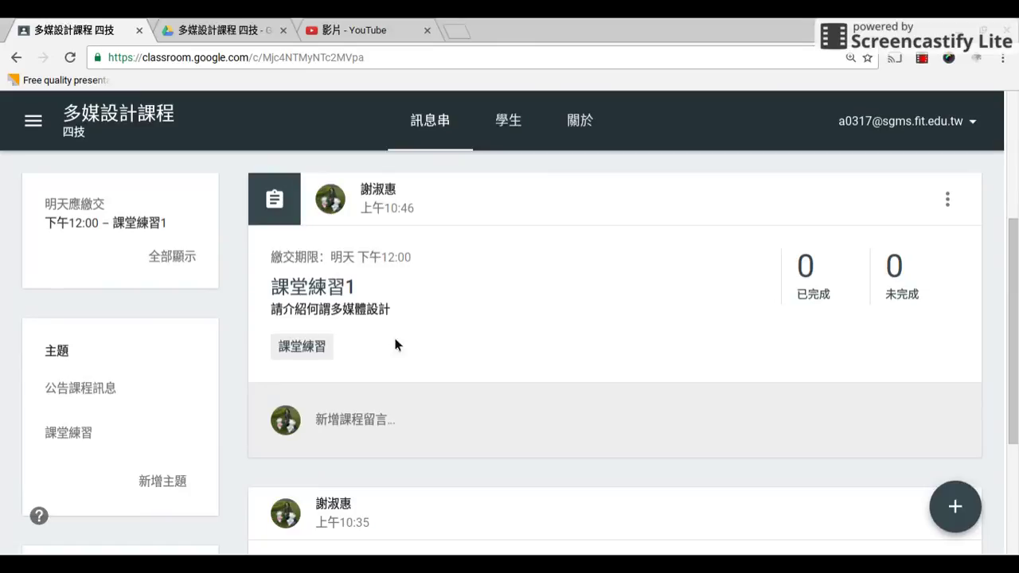
- Start another assignment in the course and title it 課堂作業2
mouse_move(968, 513)
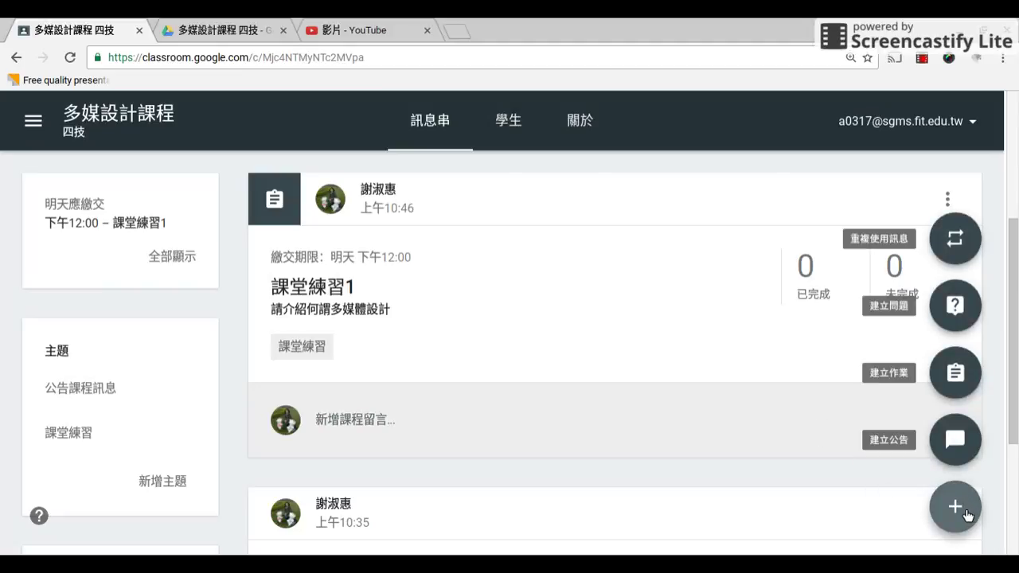
left_click(958, 379)
left_click(191, 318)
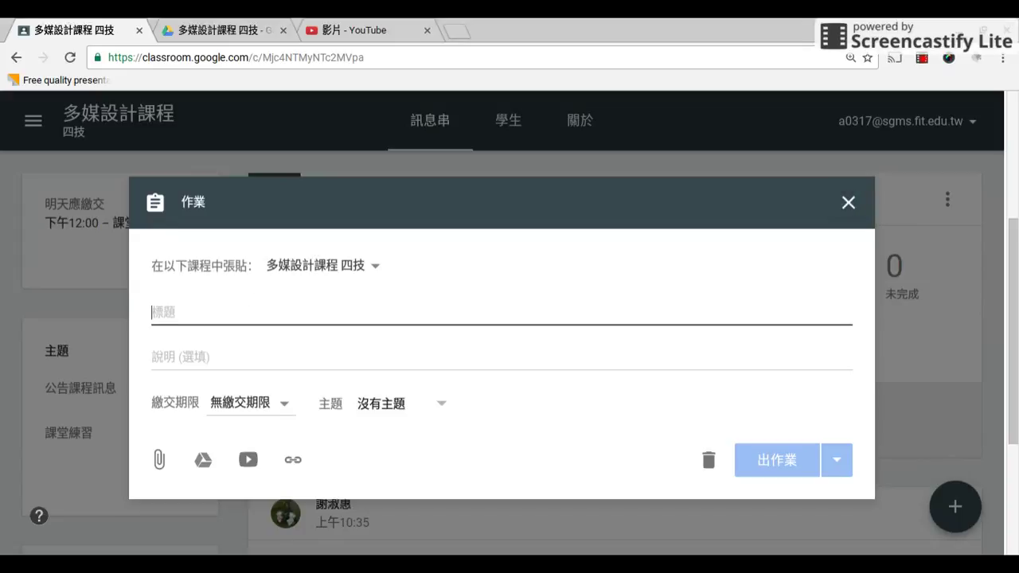
type("課堂")
type("作業")
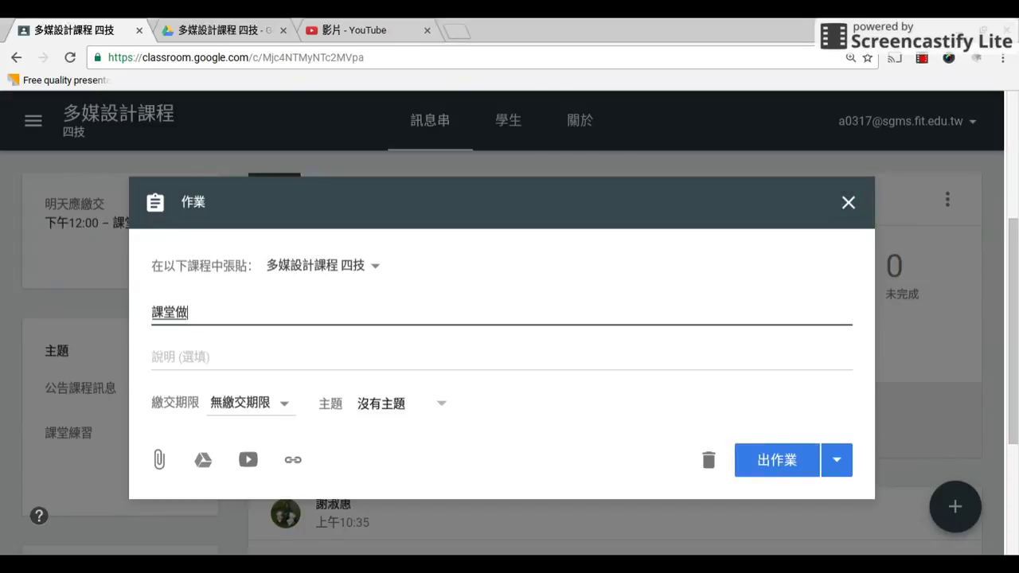
type("2")
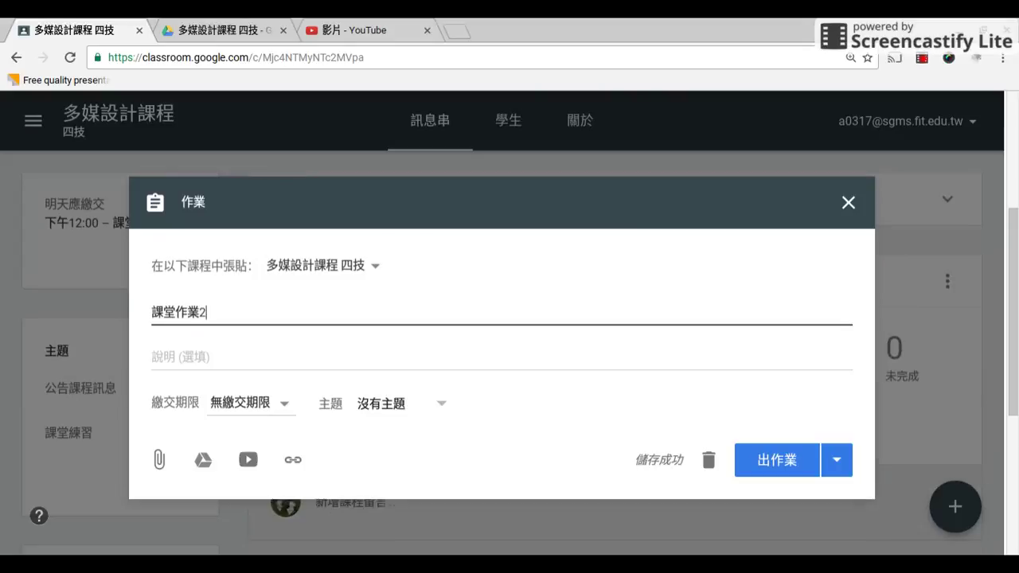
- Set the due date of 課堂作業2 to October 20, 2016 and choose the existing topic 課堂練習
left_click(289, 410)
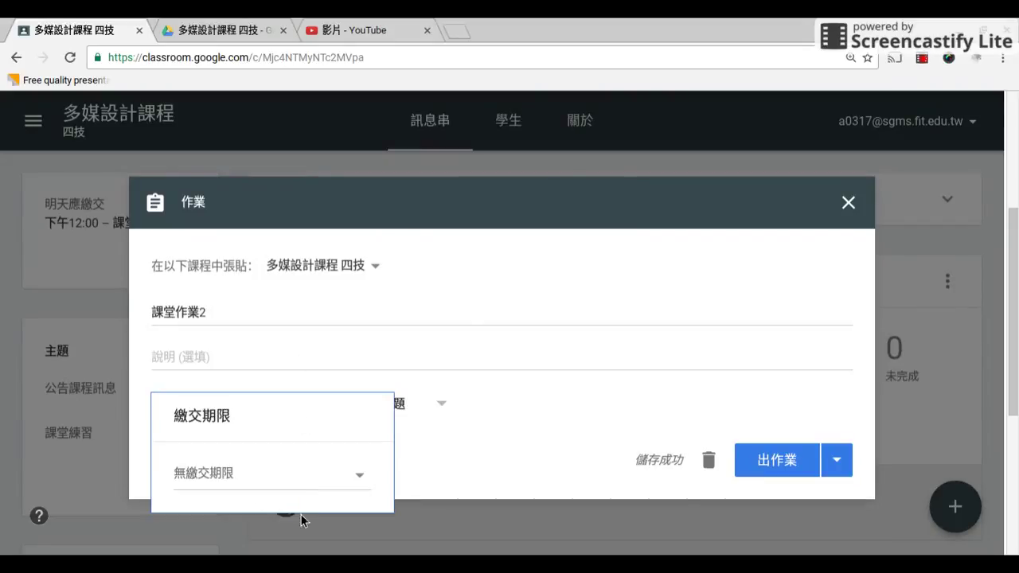
left_click(367, 482)
left_click(316, 478)
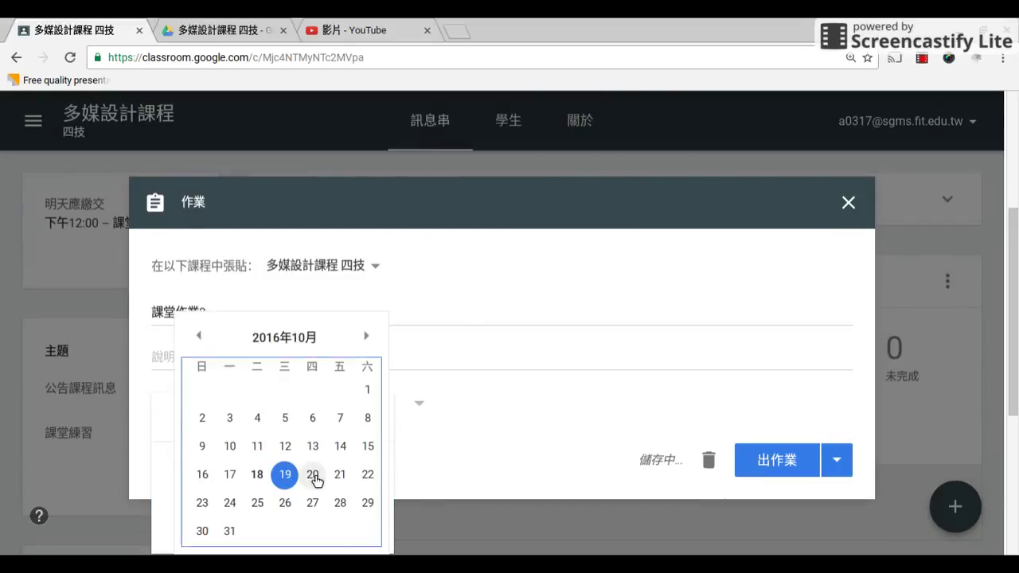
left_click(450, 475)
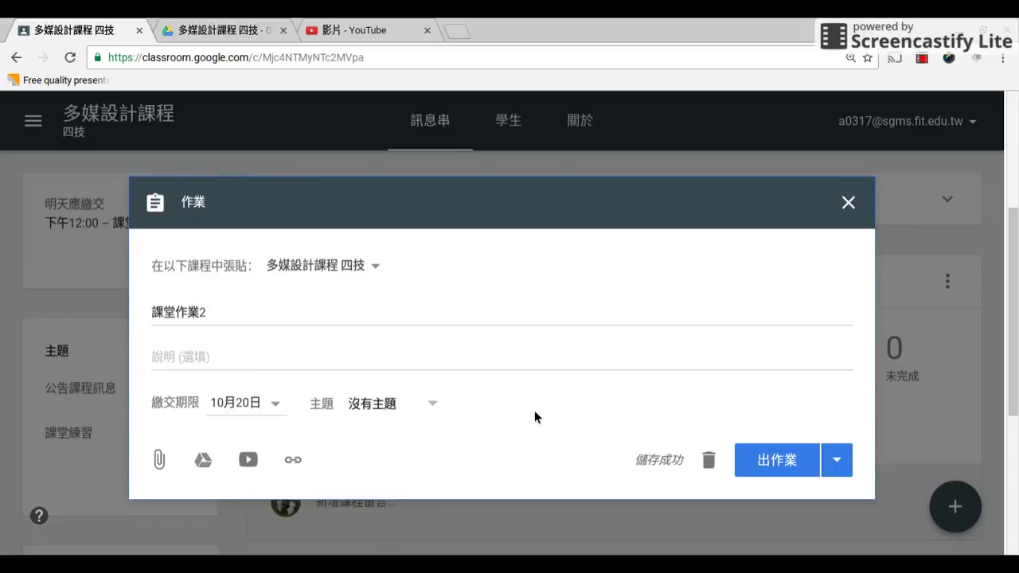
left_click(430, 408)
left_click(391, 523)
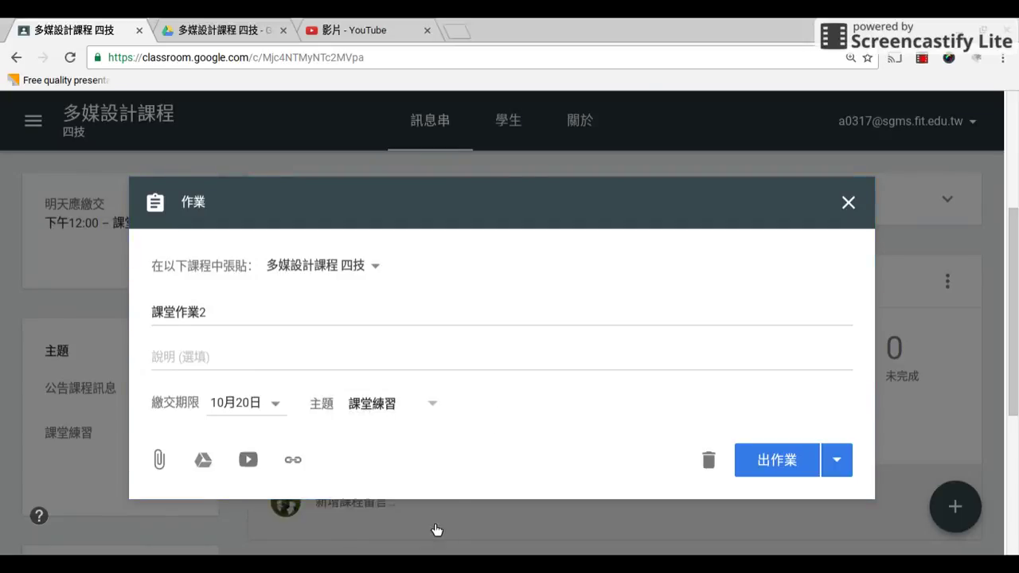
- Schedule the posting of 課堂作業2 for 2016年10月20日 at 上午8:00 instead of publishing it immediately
left_click(837, 460)
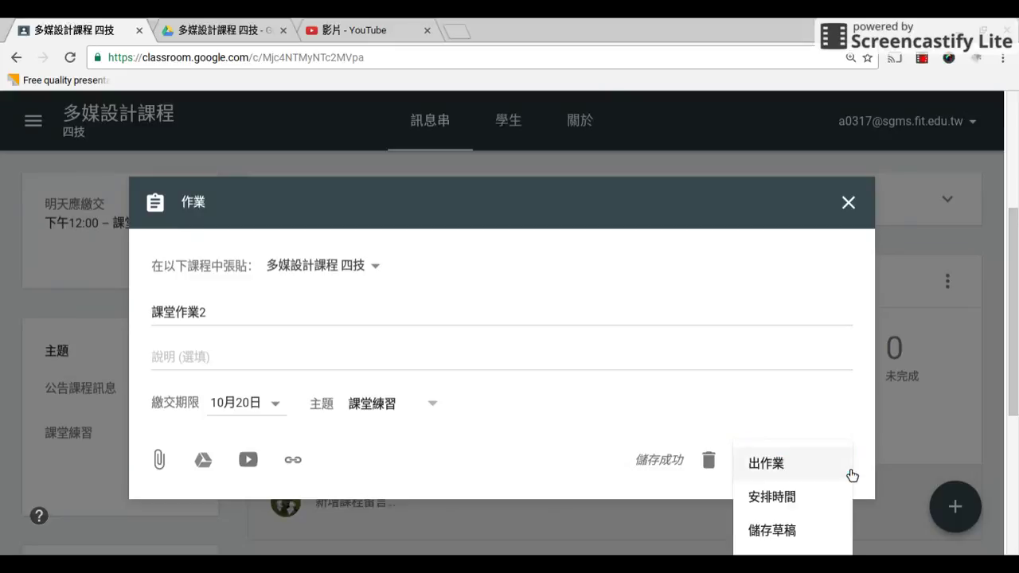
left_click(781, 506)
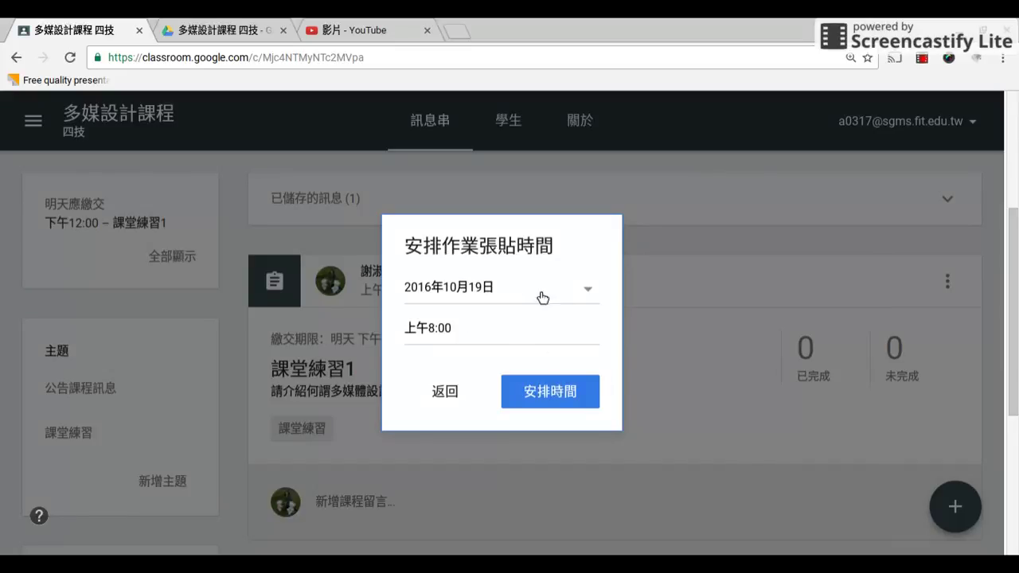
left_click(593, 294)
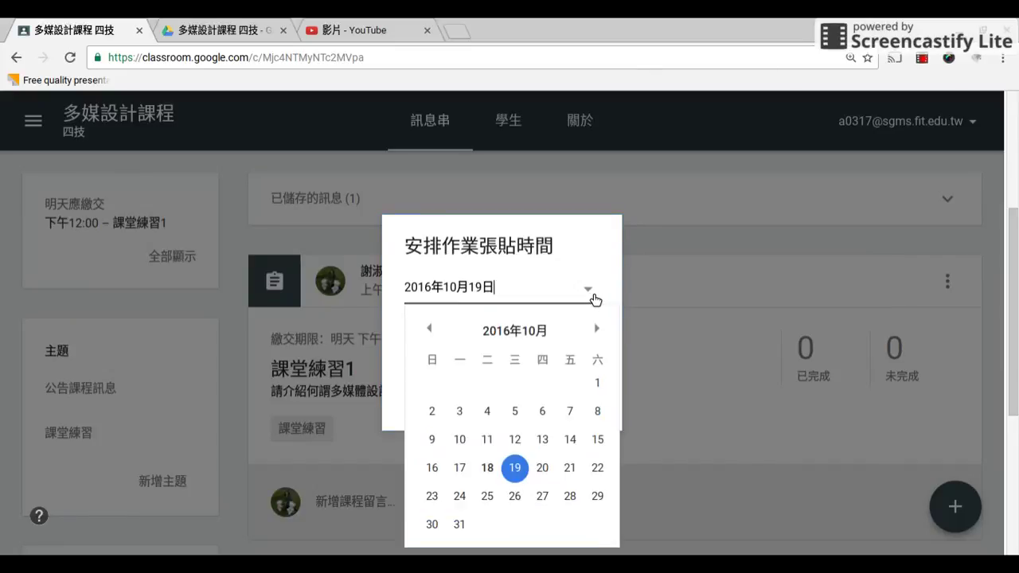
left_click(543, 468)
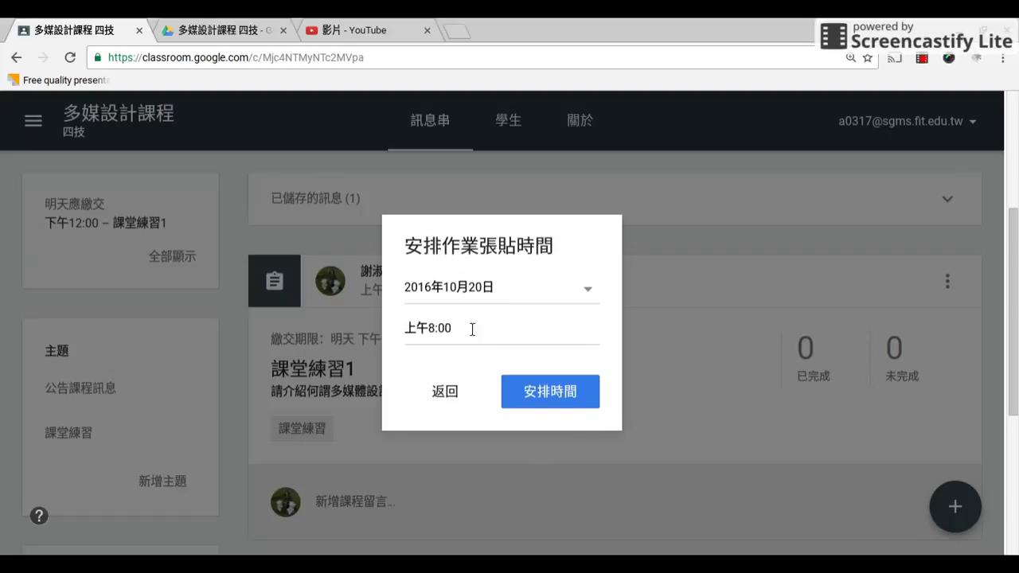
left_click(555, 401)
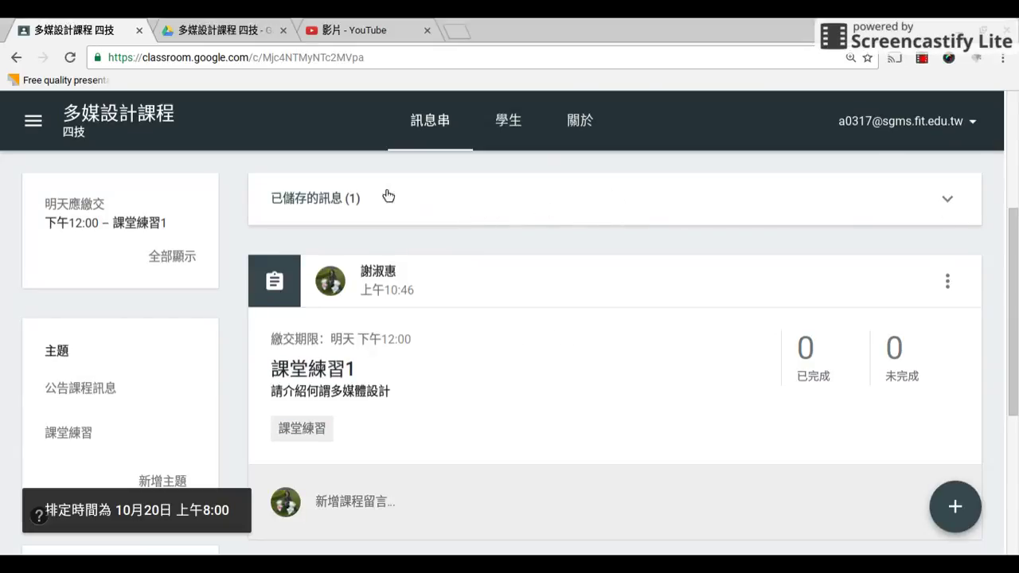
- Open the scheduled assignment 課堂作業2 from the saved messages and bring up its posting date and time settings
left_click(947, 201)
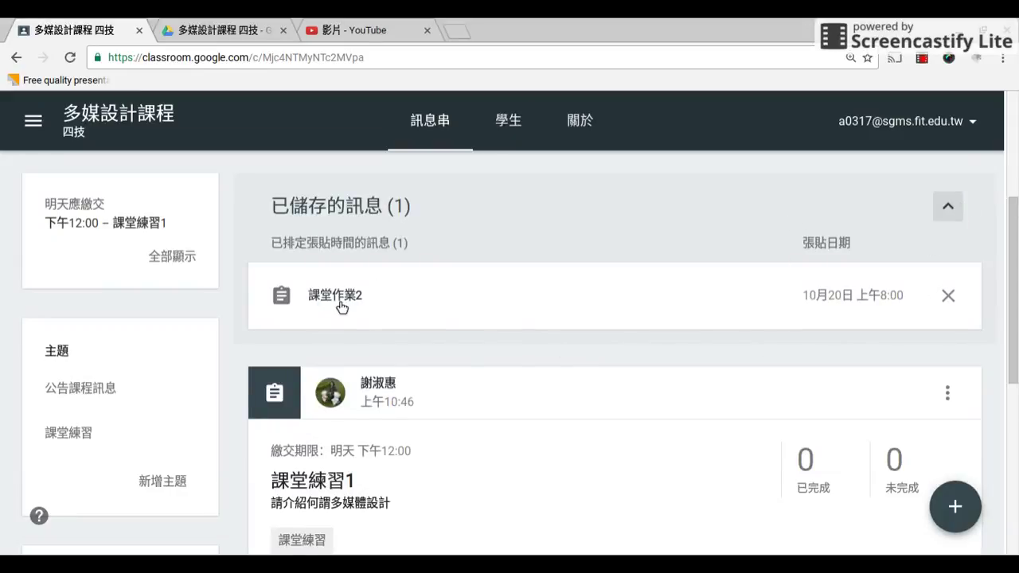
left_click(448, 314)
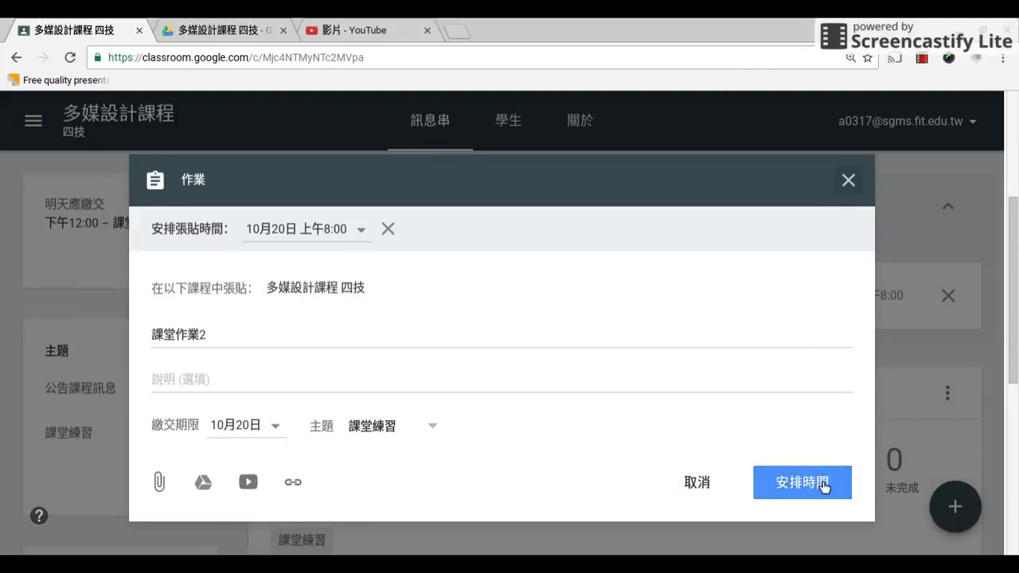
left_click(366, 230)
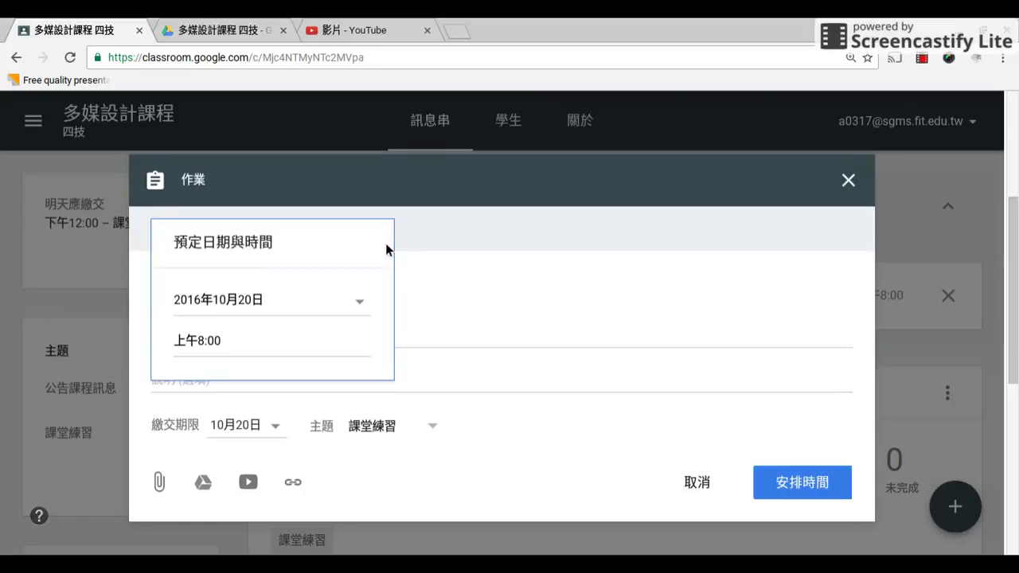
- Set the posting time of 課堂作業2 to 上午9:00 and save the new schedule
left_click(223, 342)
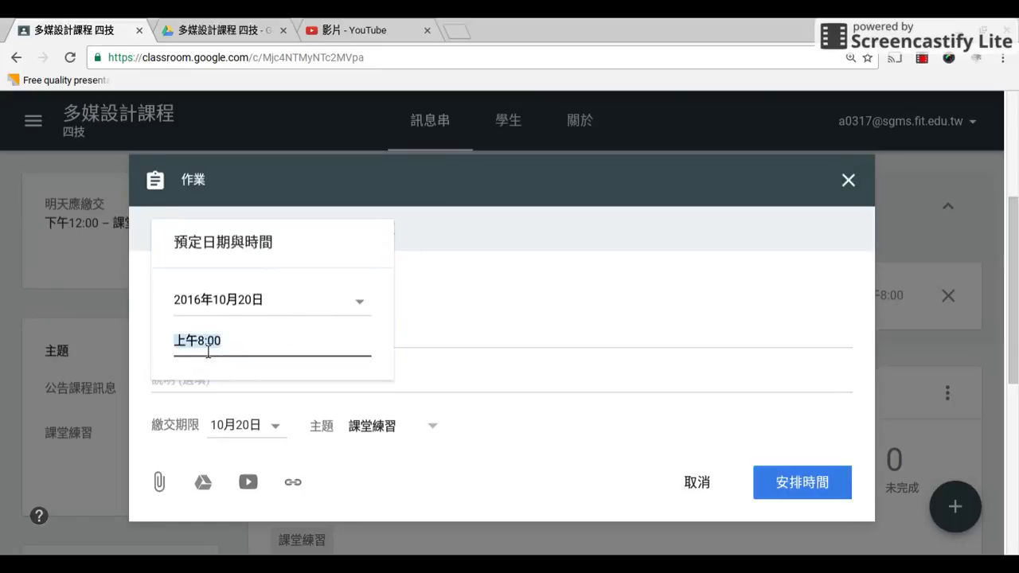
left_click(239, 347)
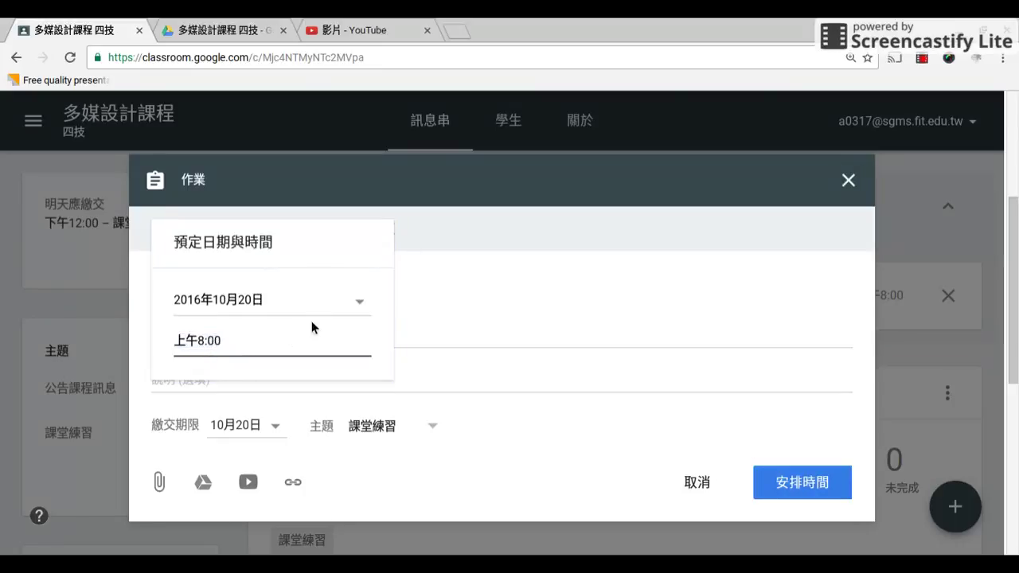
key("BackSpace")
key("BackSpace")
key("BackSpace")
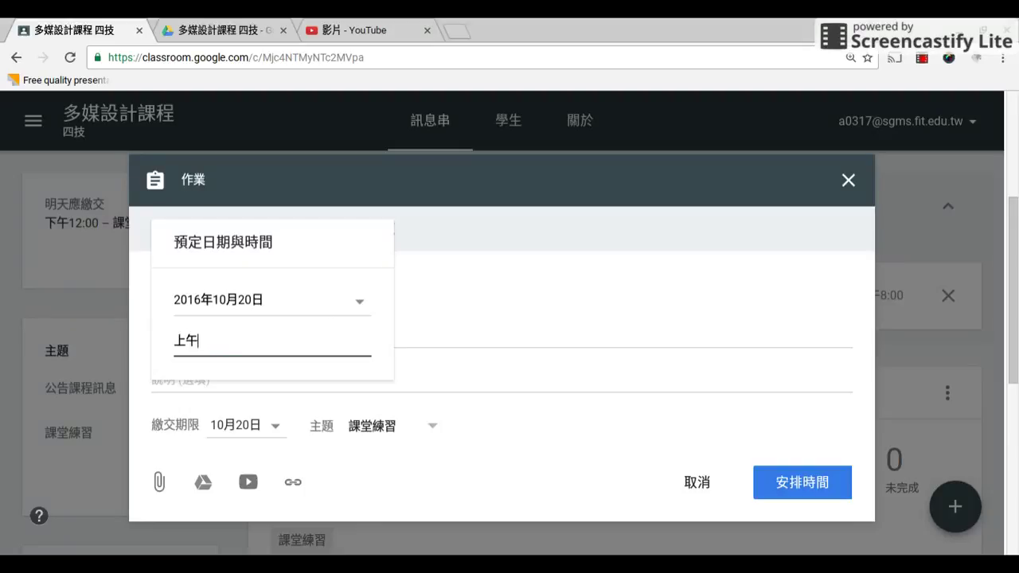
type("ㄞ")
key("BackSpace")
key("BackSpace")
key("BackSpace")
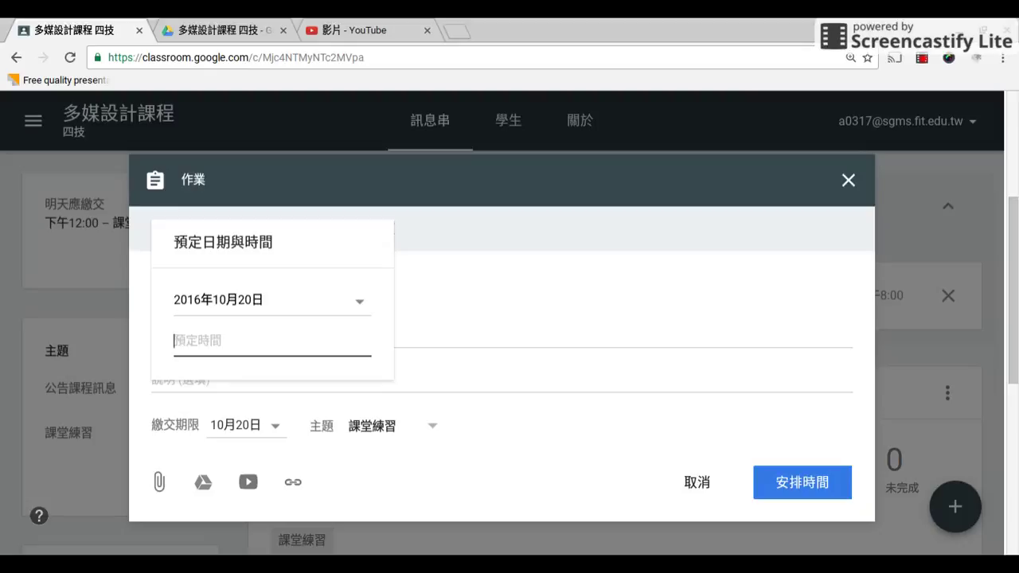
type("g;4")
key("BackSpace")
key("BackSpace")
key("BackSpace")
type("上ㄨ")
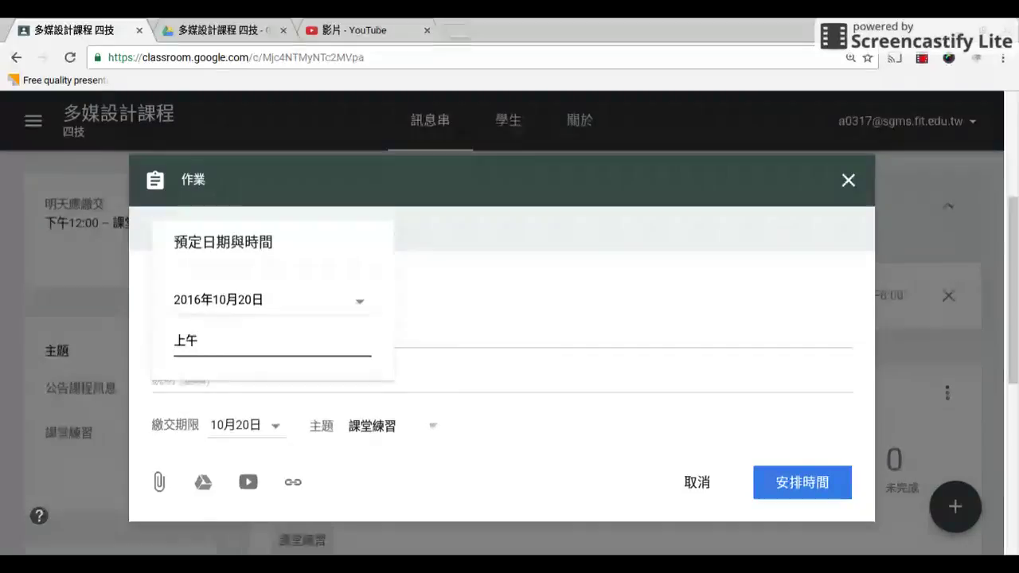
type("9:00")
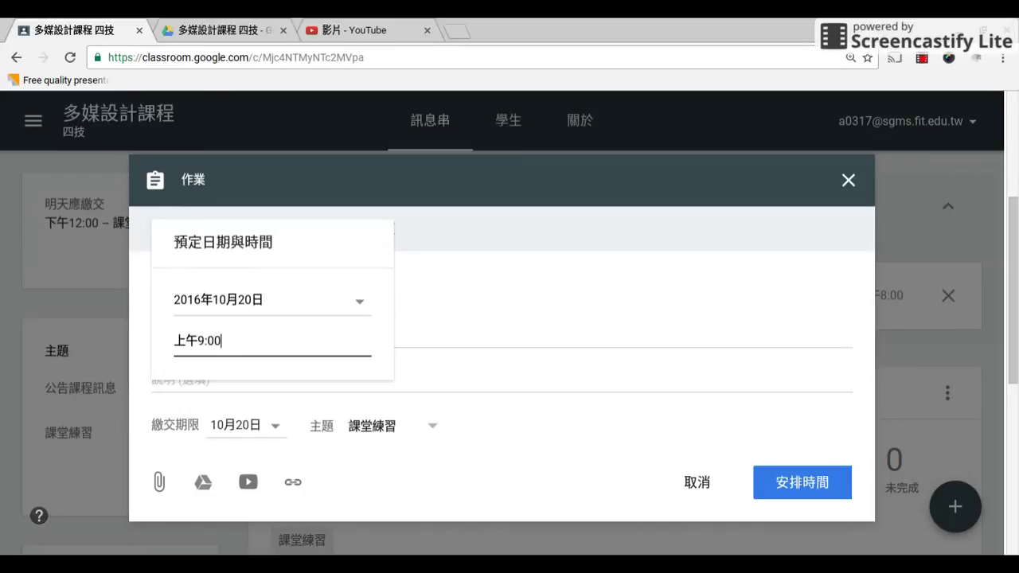
left_click(436, 285)
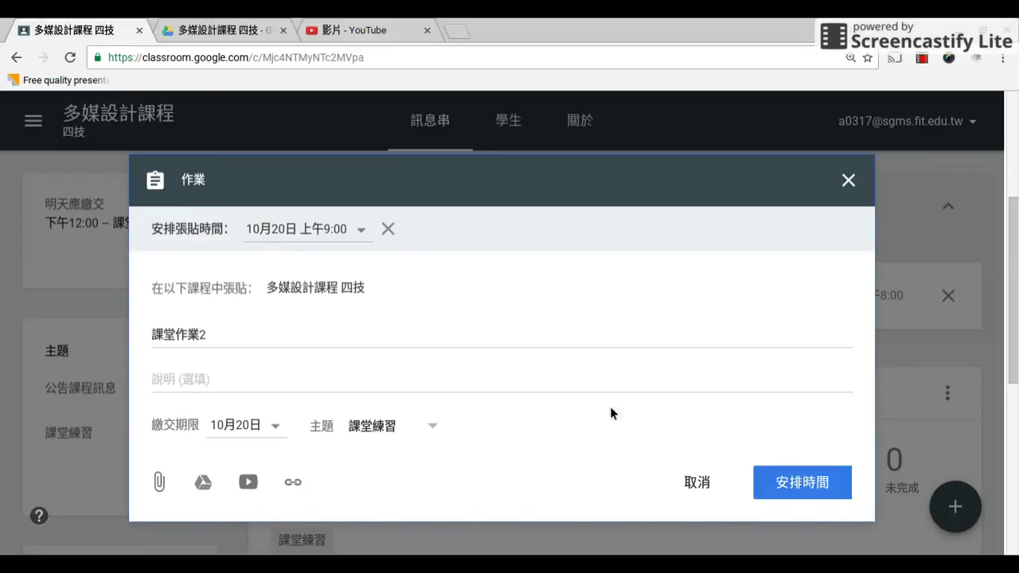
left_click(792, 480)
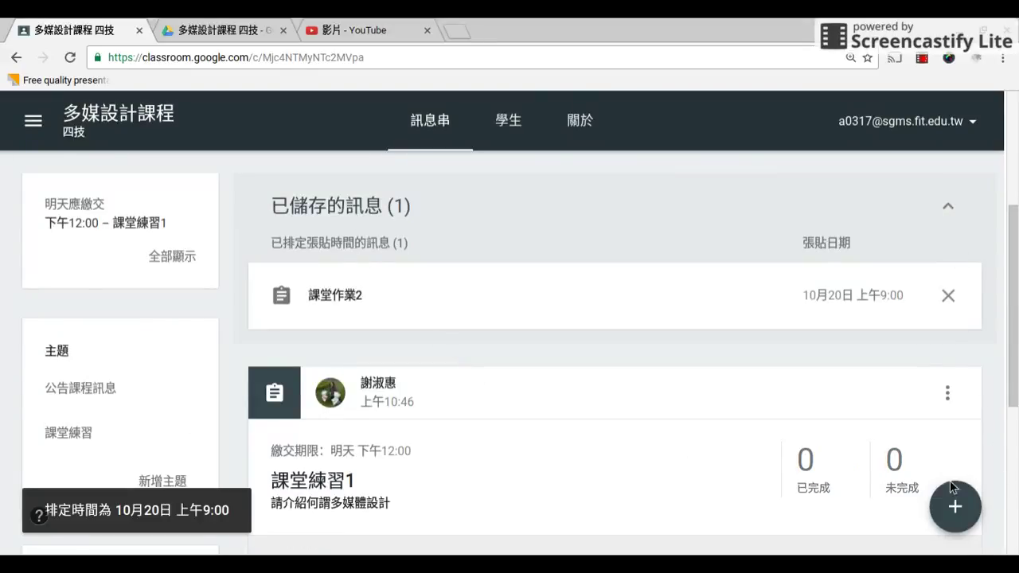
- Start a new assignment in the course and title it 課堂練習3
mouse_move(965, 511)
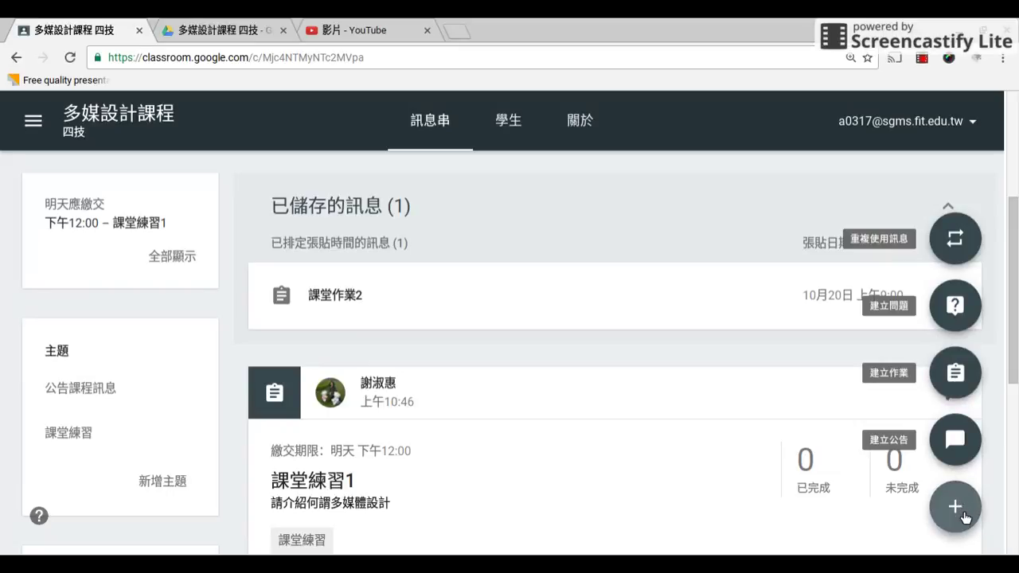
left_click(954, 395)
left_click(187, 318)
type("d")
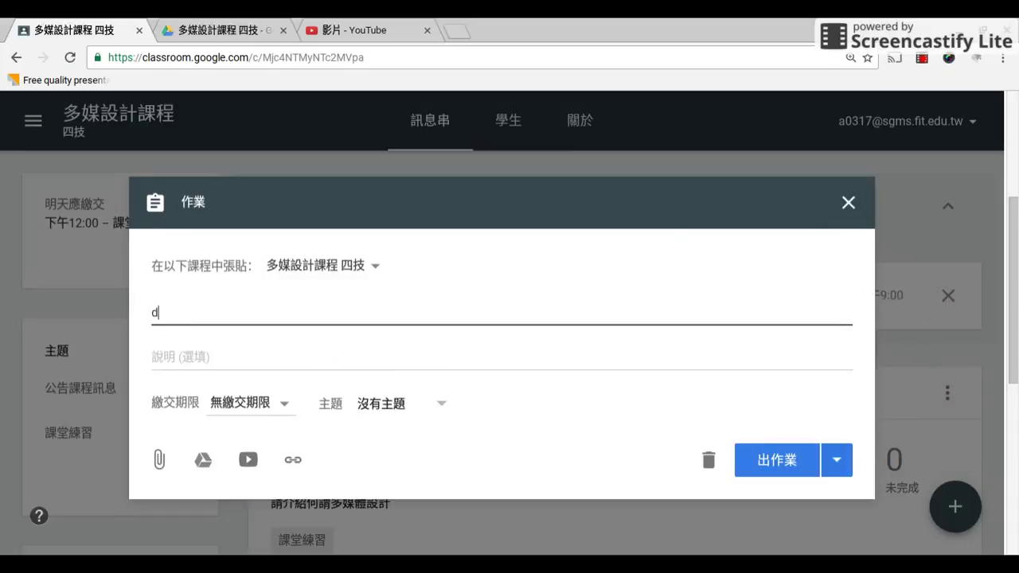
key("BackSpace")
type("課堂練ㄒㄧ")
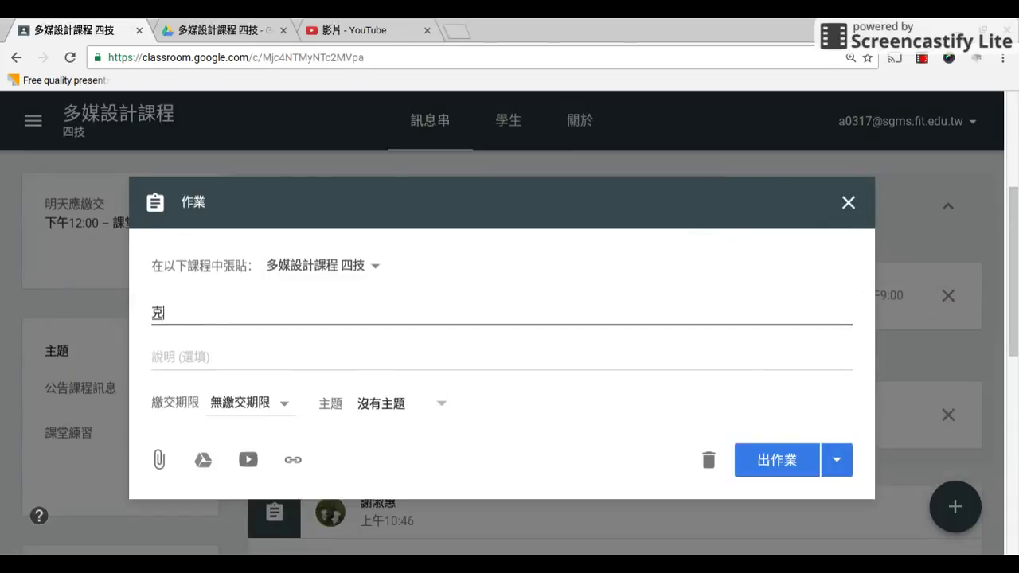
type("習")
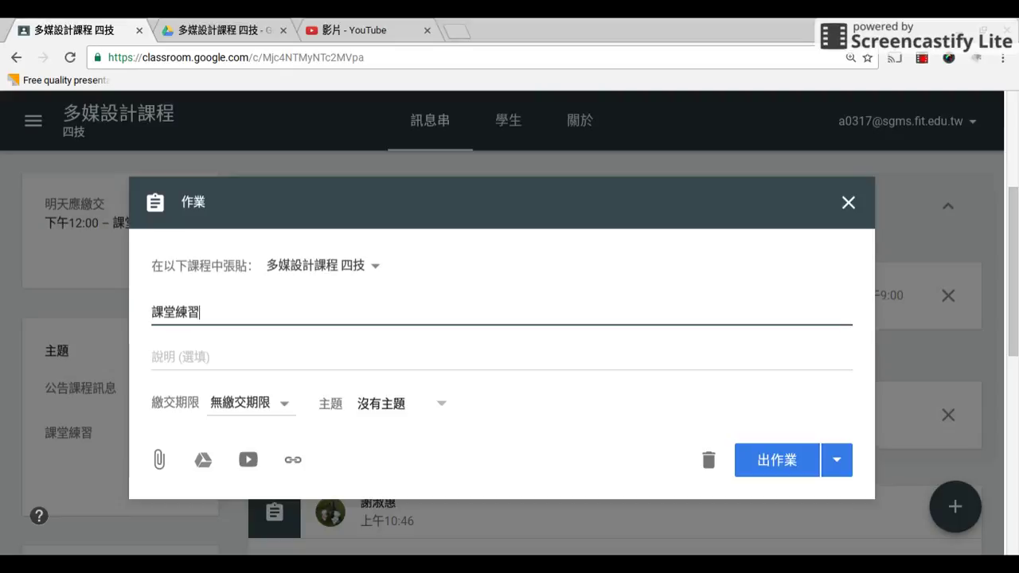
type("3")
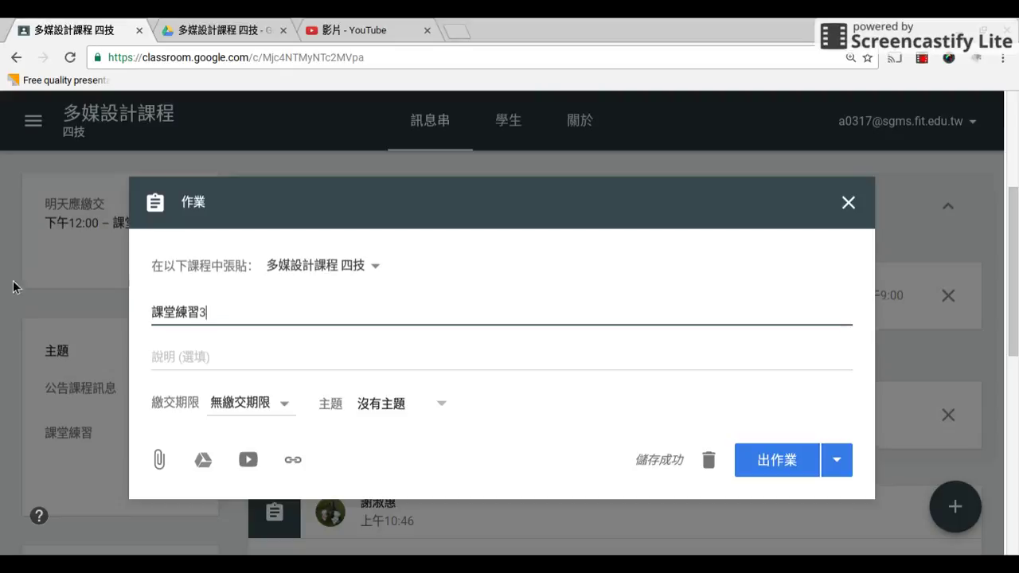
- Set the due date of 課堂練習3 to 2016年10月28日
left_click(285, 404)
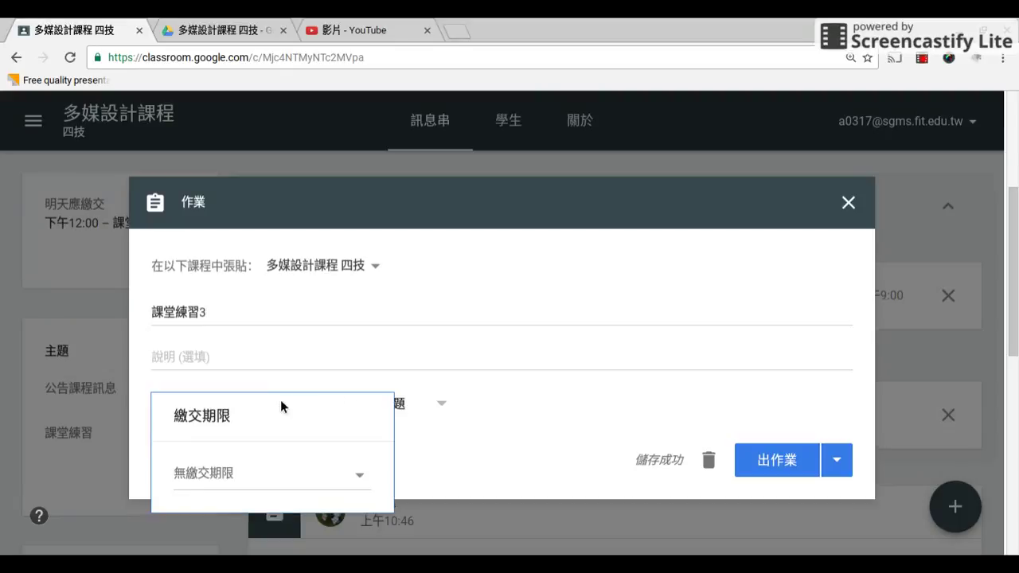
left_click(359, 478)
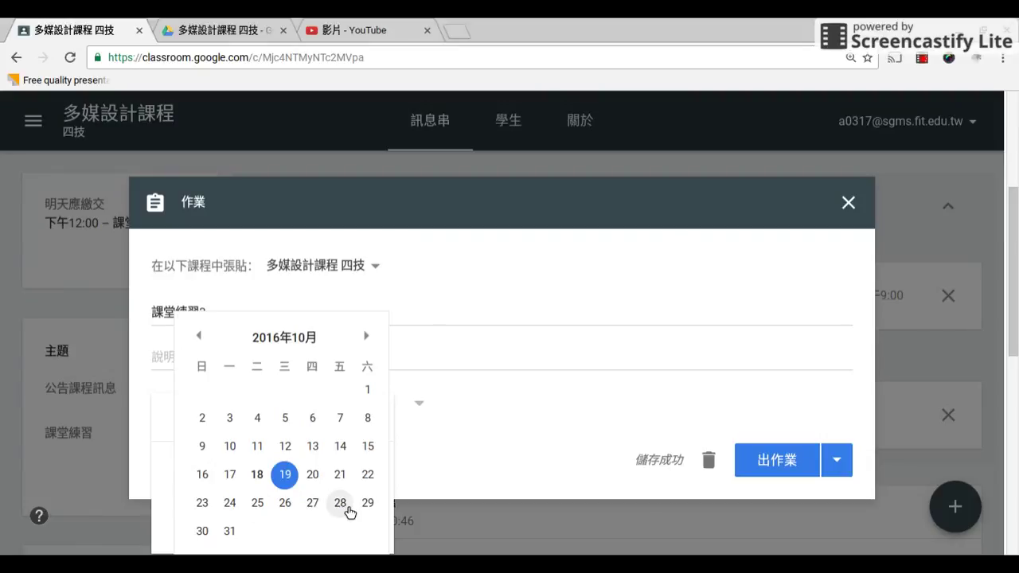
left_click(343, 507)
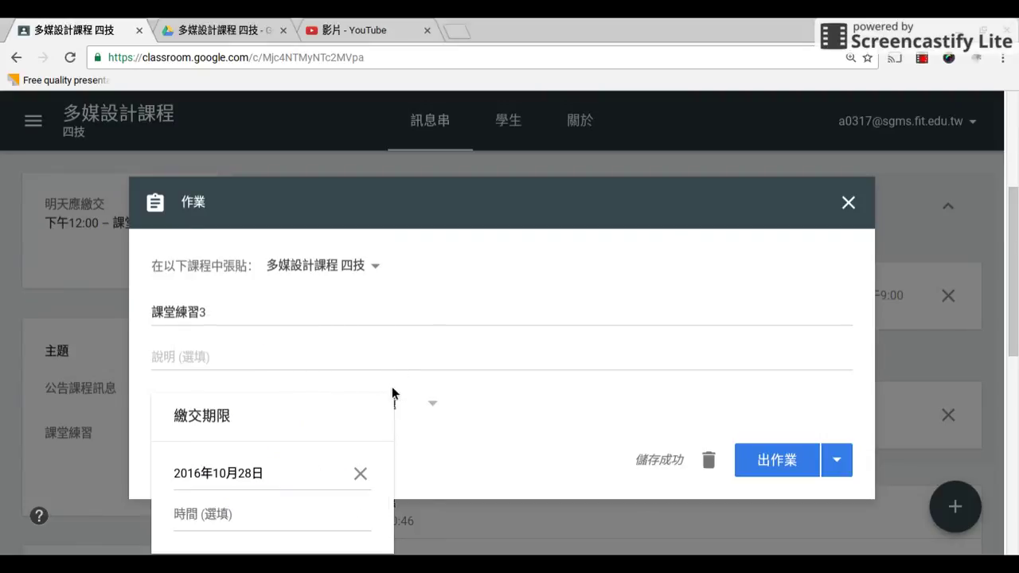
- Save 課堂練習3 as a draft instead of posting it and collapse the saved messages list
left_click(838, 461)
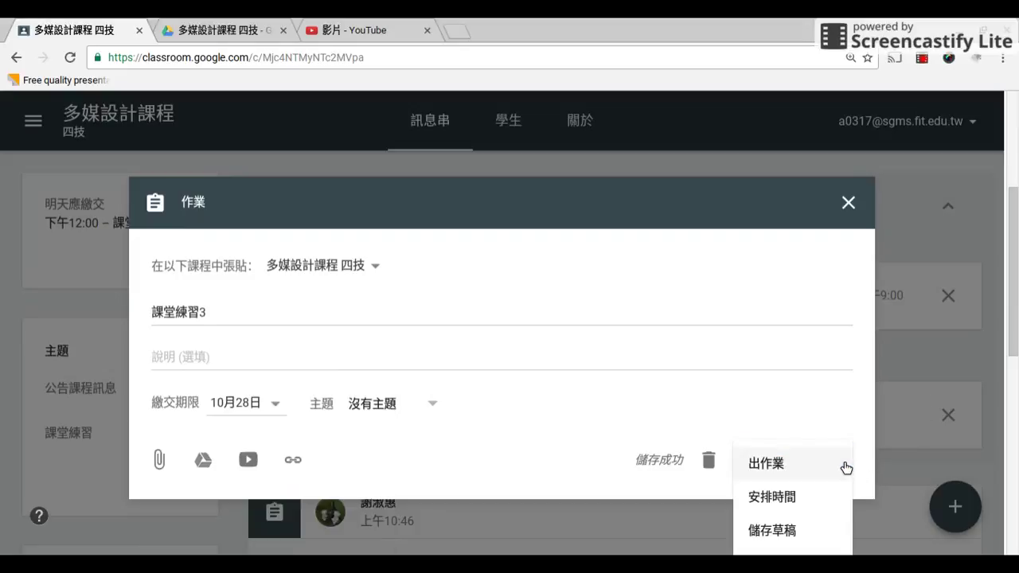
left_click(787, 539)
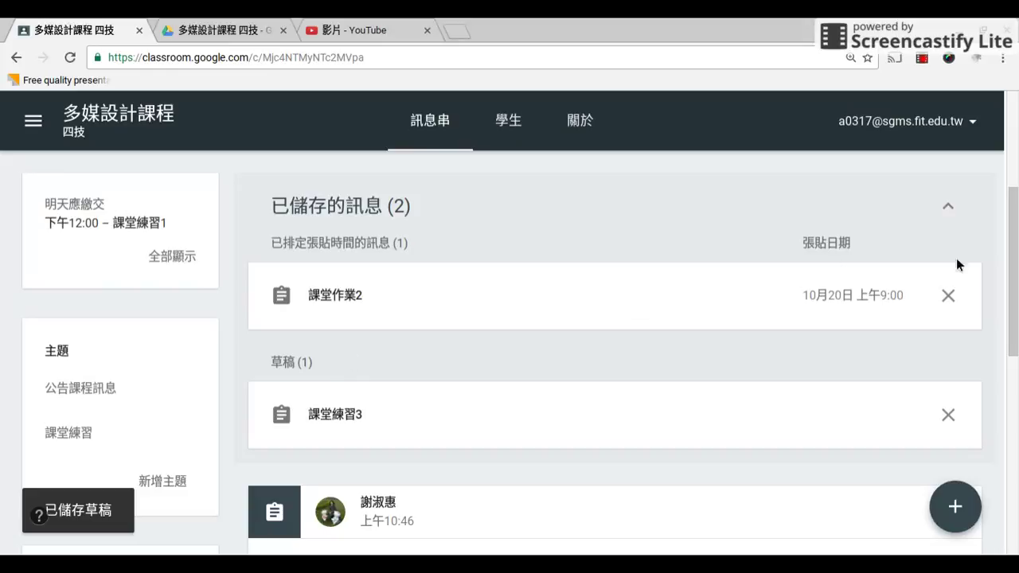
left_click(948, 206)
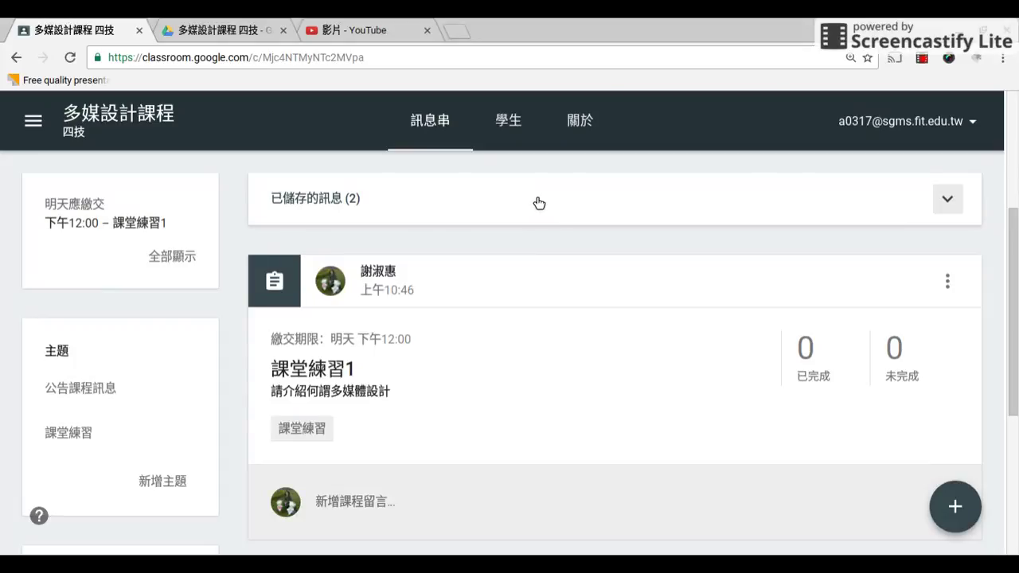
- Start a new question for the 多媒設計課程 四技 course, ready for entering the question text
mouse_move(964, 513)
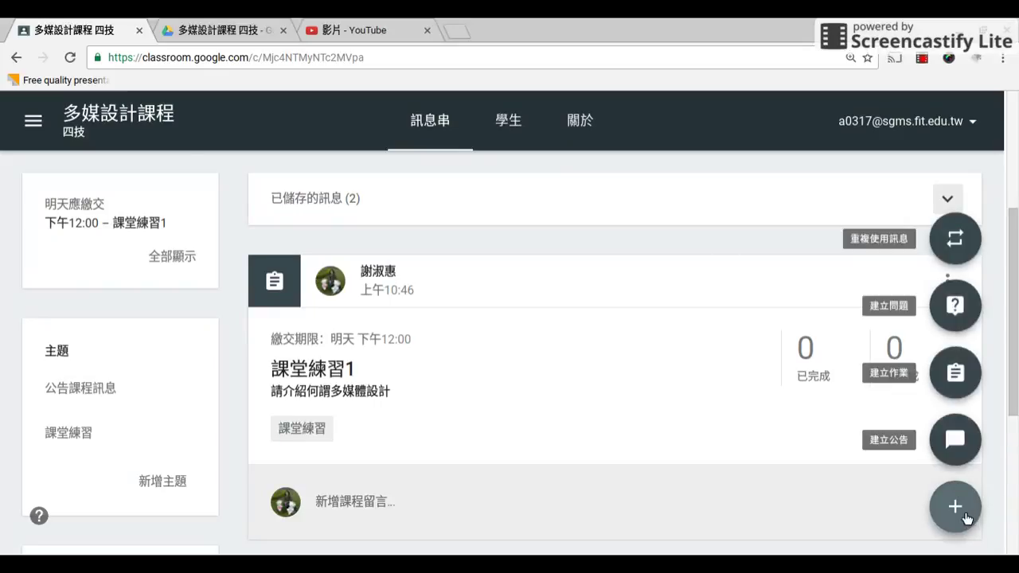
left_click(956, 314)
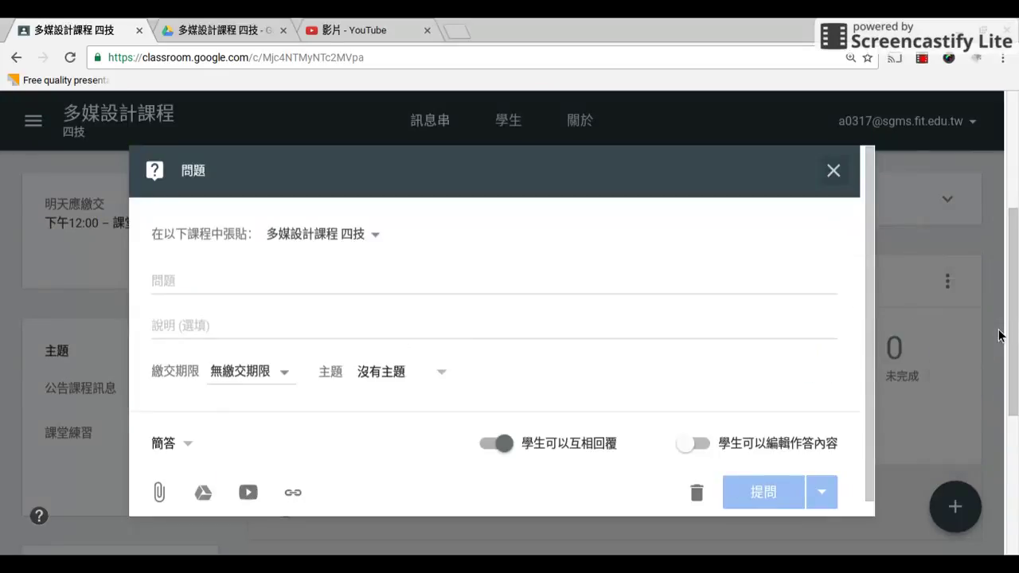
left_click(224, 288)
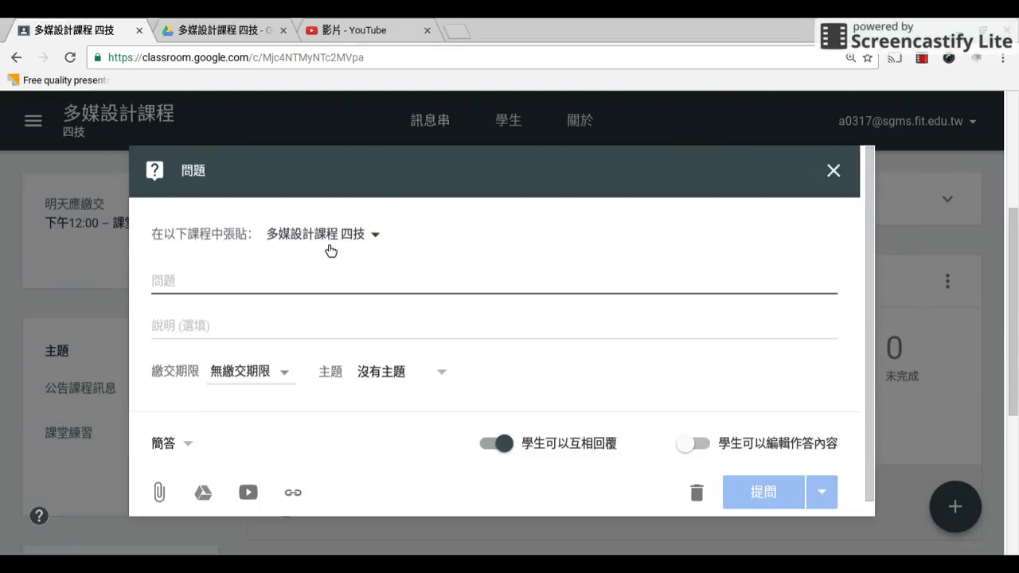
type("fu/3")
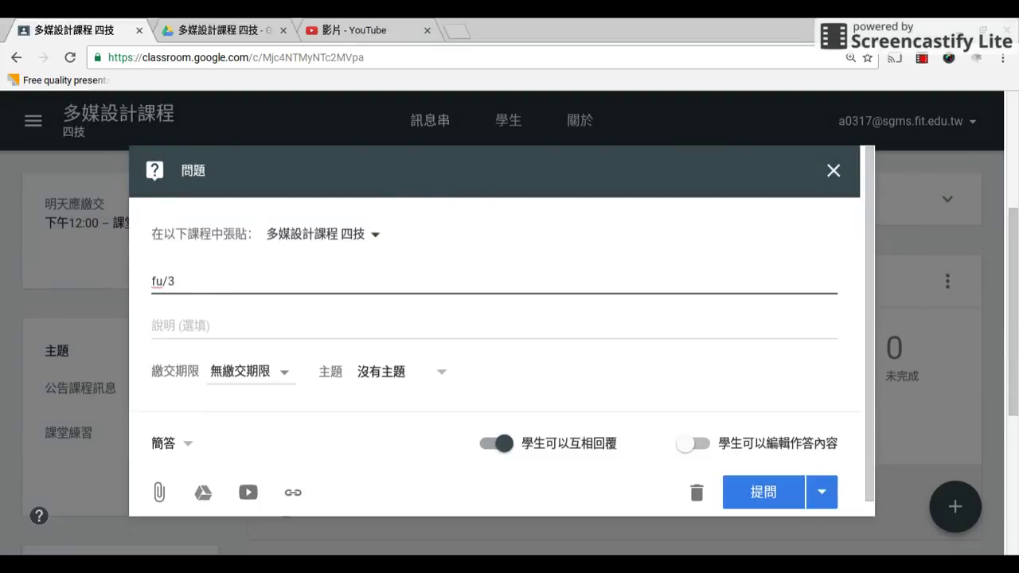
key("BackSpace")
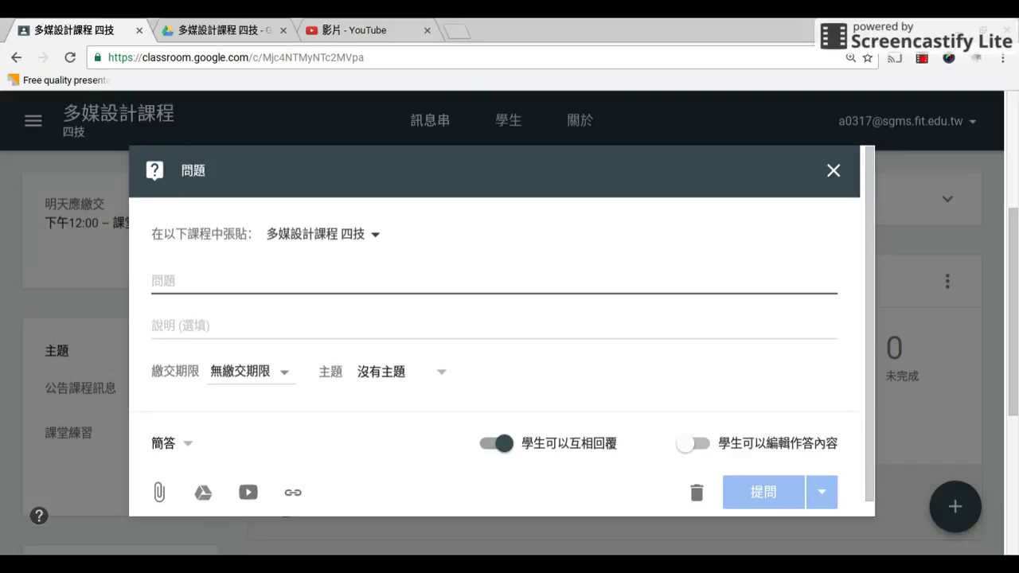
type("請問ㄋ")
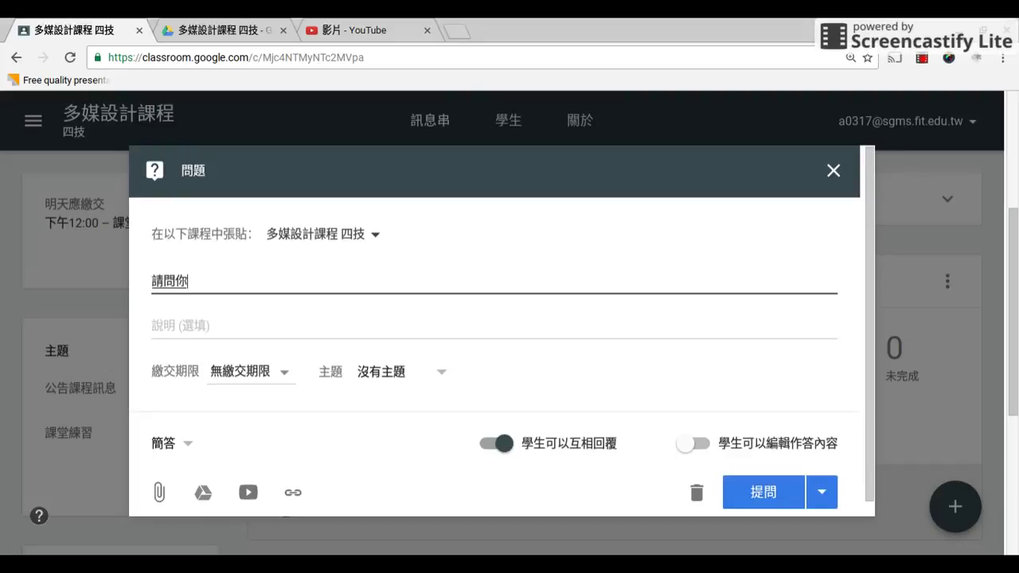
key("Return")
type("會ㄕㄩㄥ")
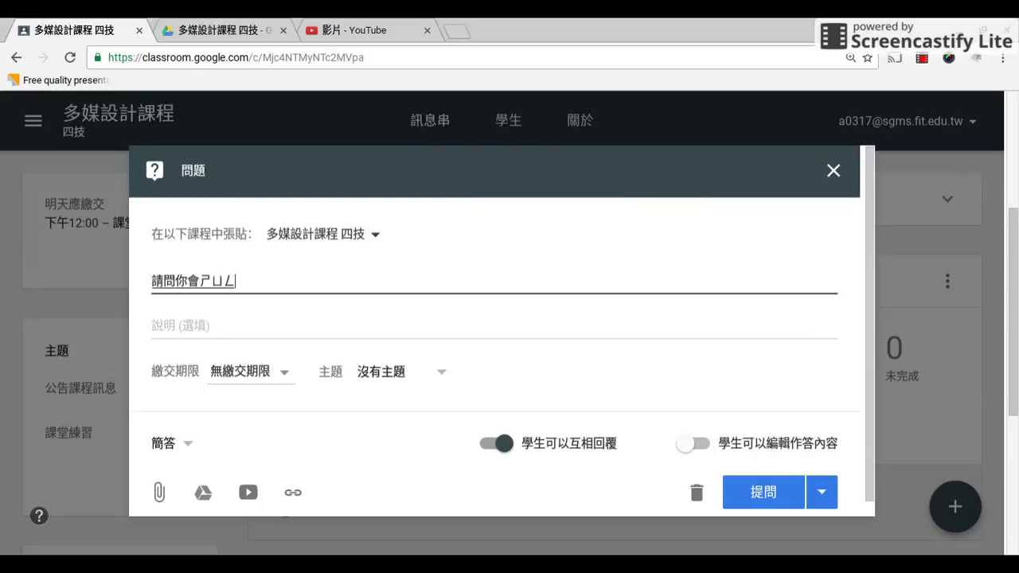
key("BackSpace")
key("BackSpace")
type("使用")
key("ctrl+a")
key("BackSpace")
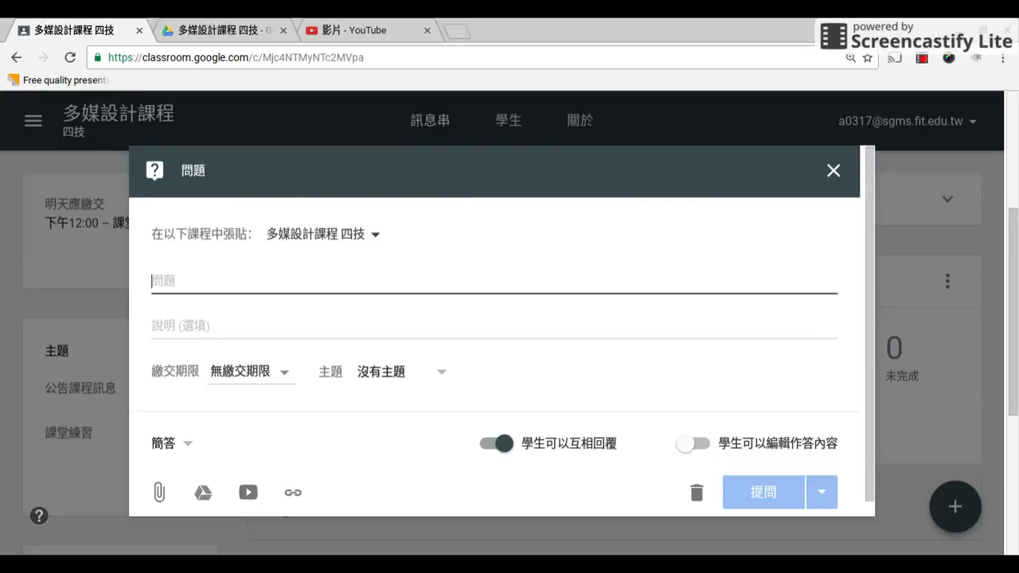
- Enter 請問你會使用classroom嗎？ as the question text
type("f")
key("BackSpace")
type("fu/3")
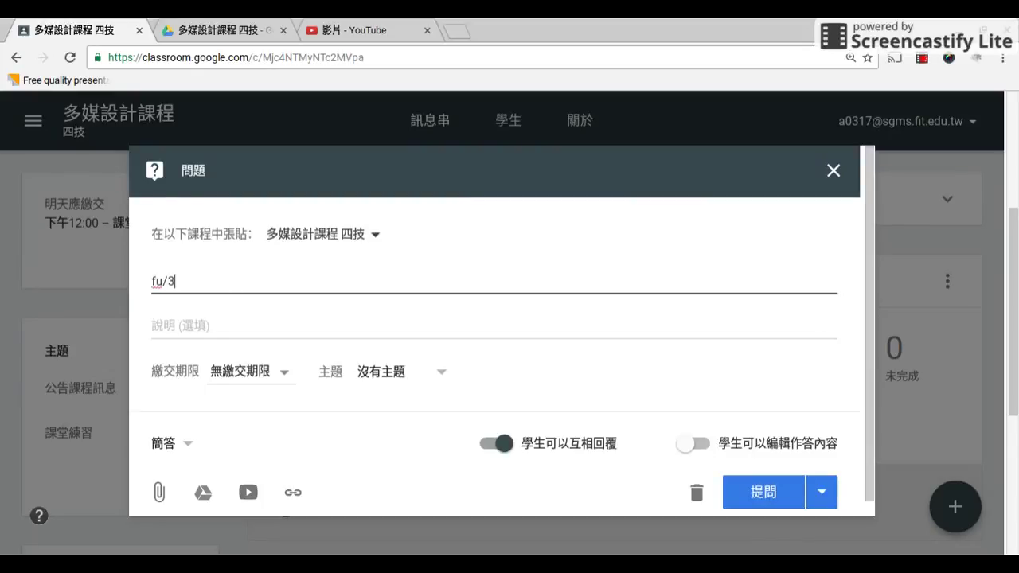
key("BackSpace")
key("BackSpace")
type("請問你毀會用")
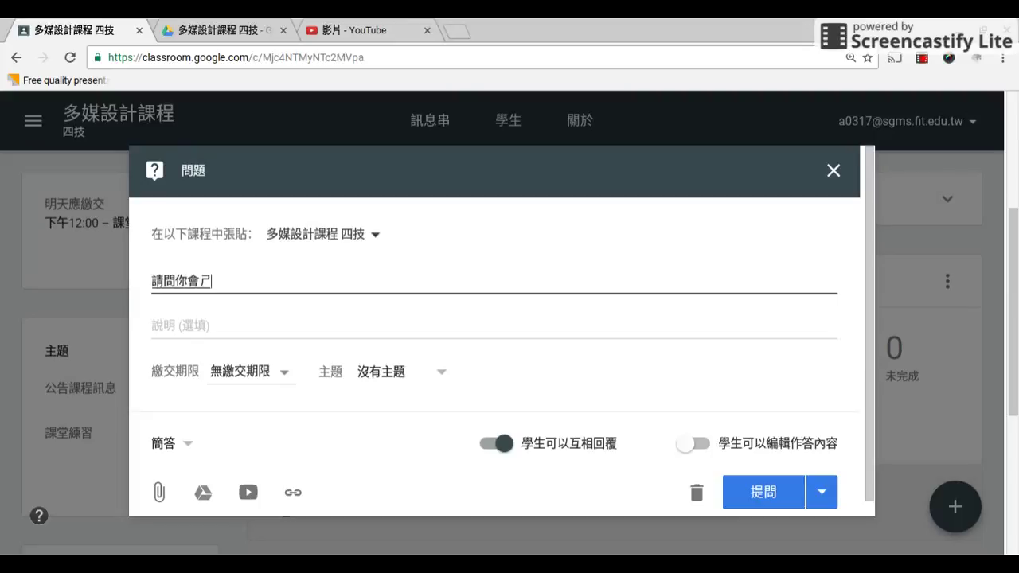
type("使用")
key("Return")
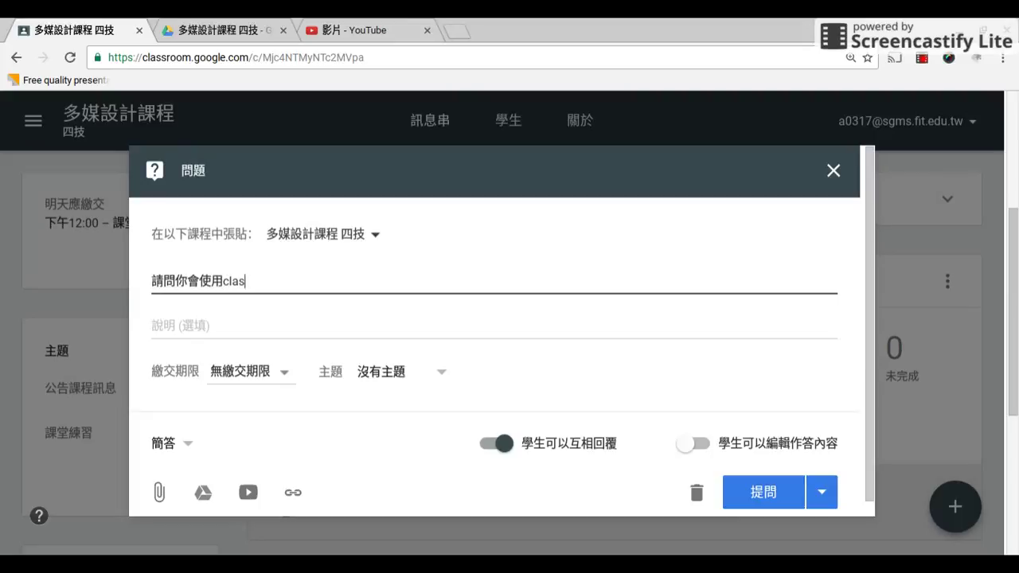
type("classroom嗎？")
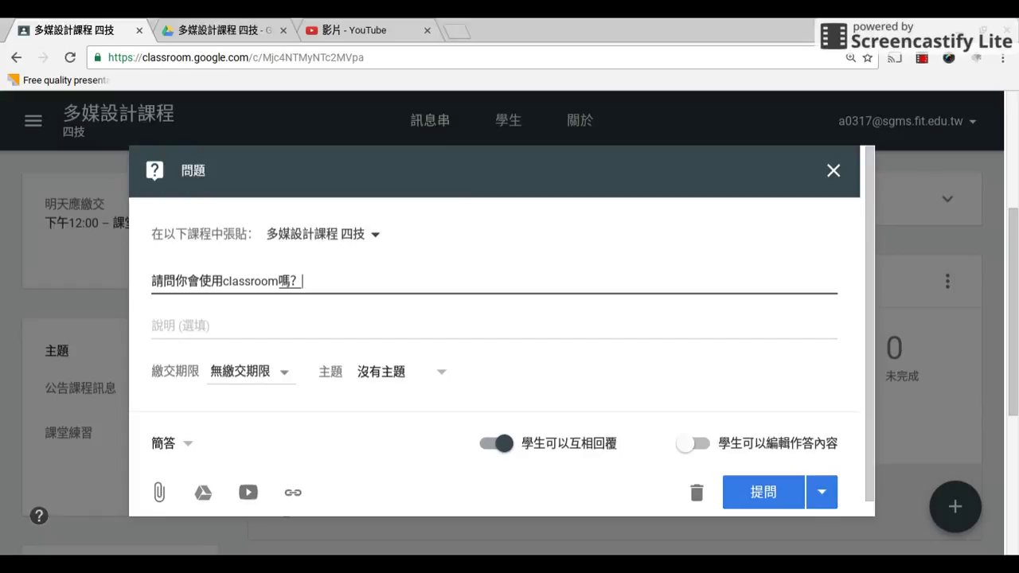
type("?")
key("Return")
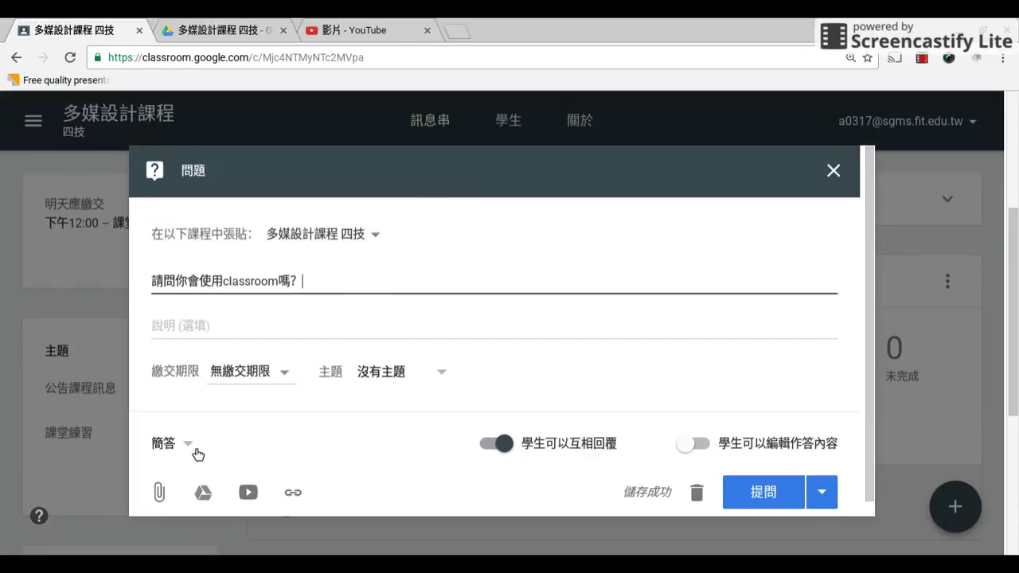
- Change the question type to 單選 and enter the answer options 會, 還好 and 不會
left_click(197, 451)
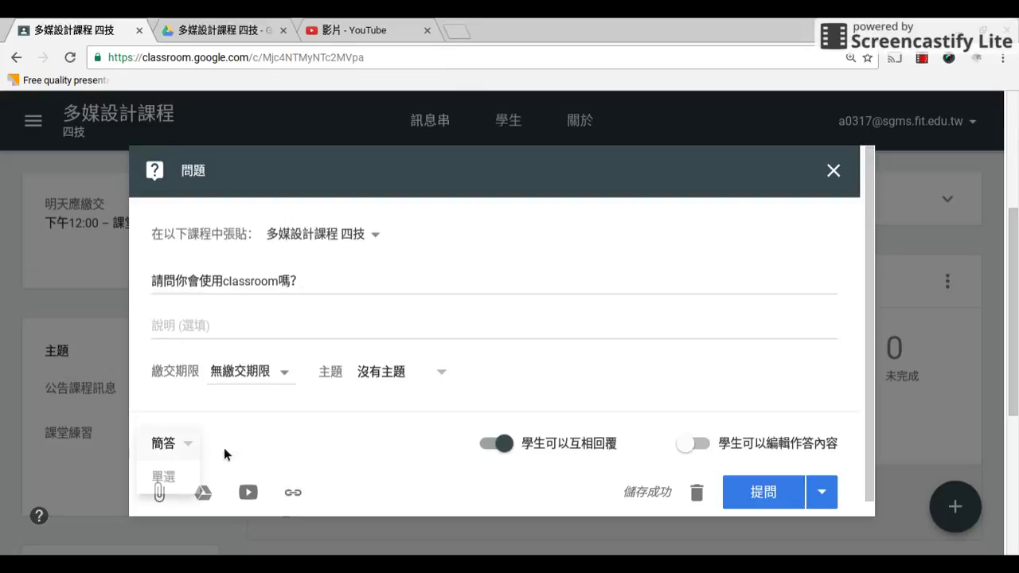
left_click(168, 482)
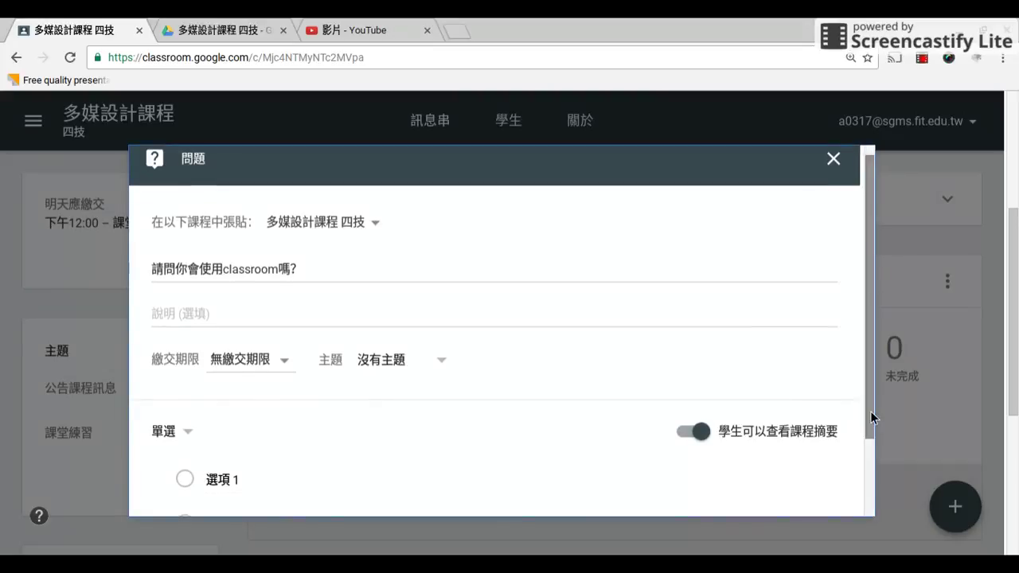
scroll(870, 411, "down", 3)
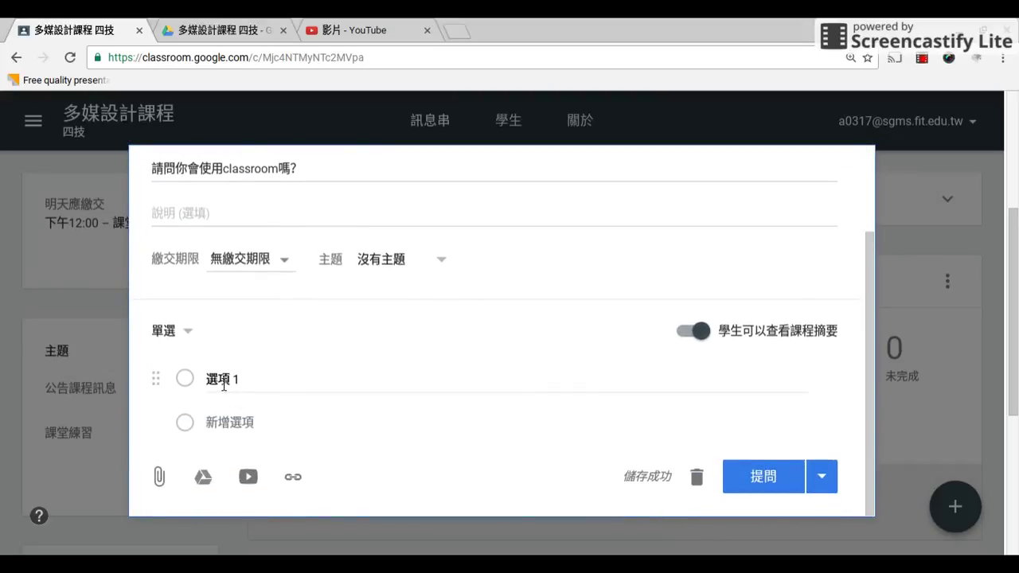
left_click(224, 384)
type("會")
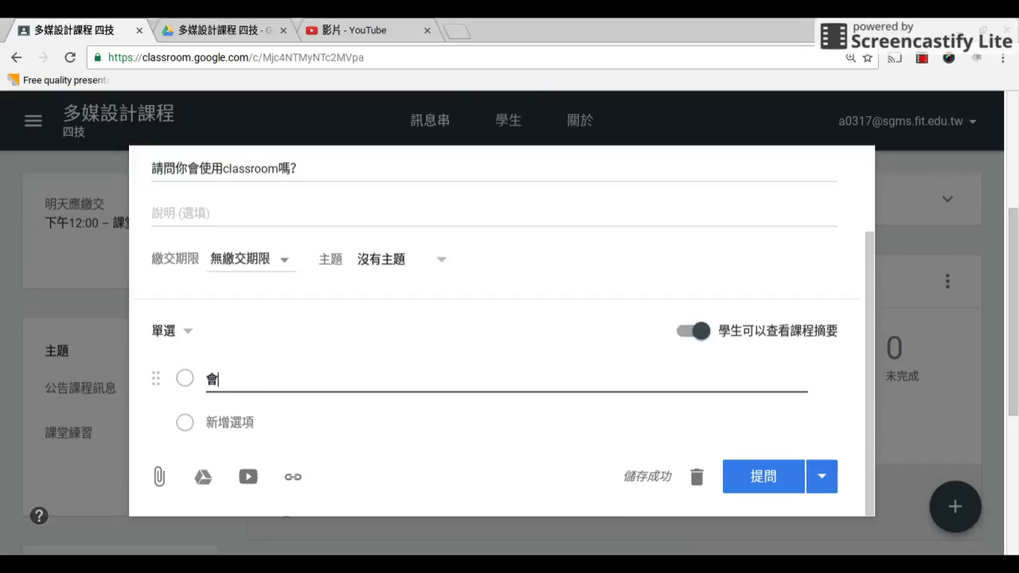
left_click(289, 423)
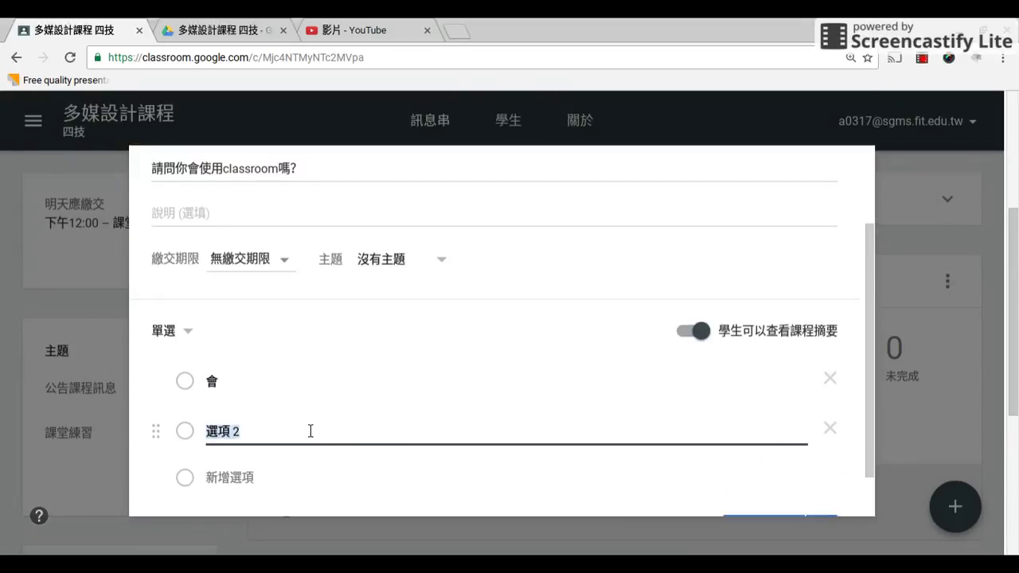
type("ㄏㄨ")
left_click(230, 479)
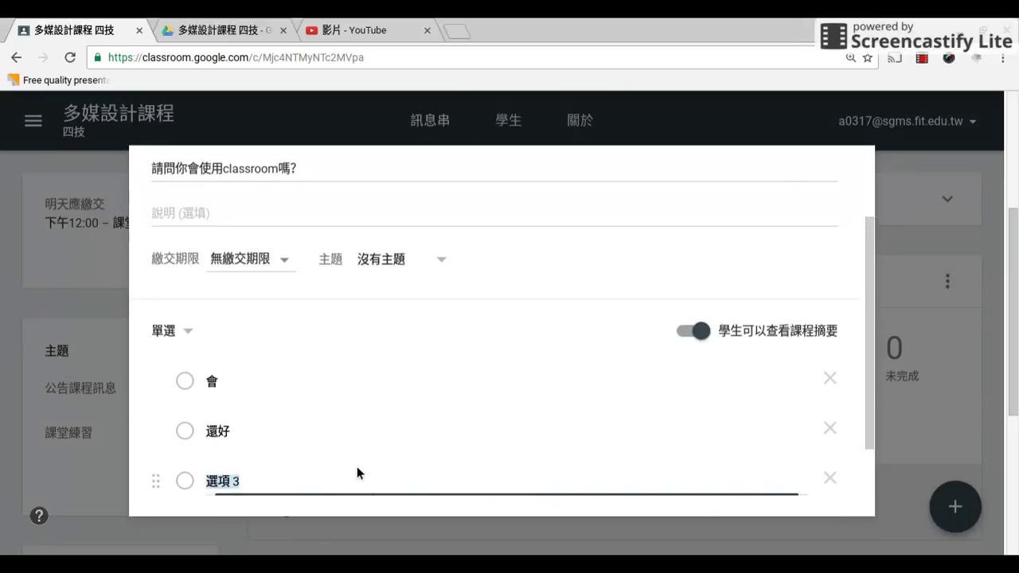
type("不會")
- Create a new topic named 課堂提問 for the question
left_click_drag(871, 406, 871, 360)
left_click(445, 338)
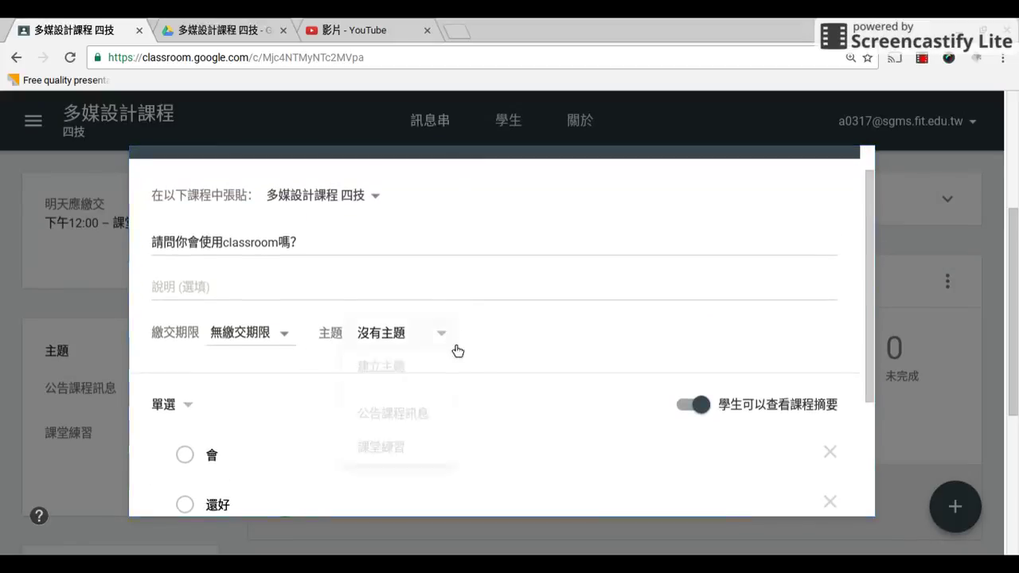
left_click(409, 372)
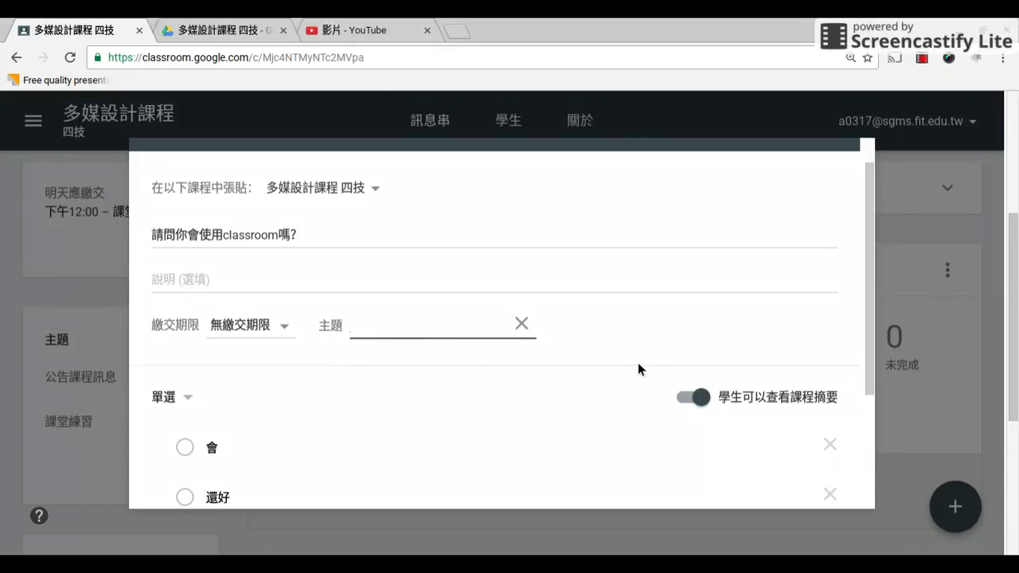
type("克堂提ㄨㄣ")
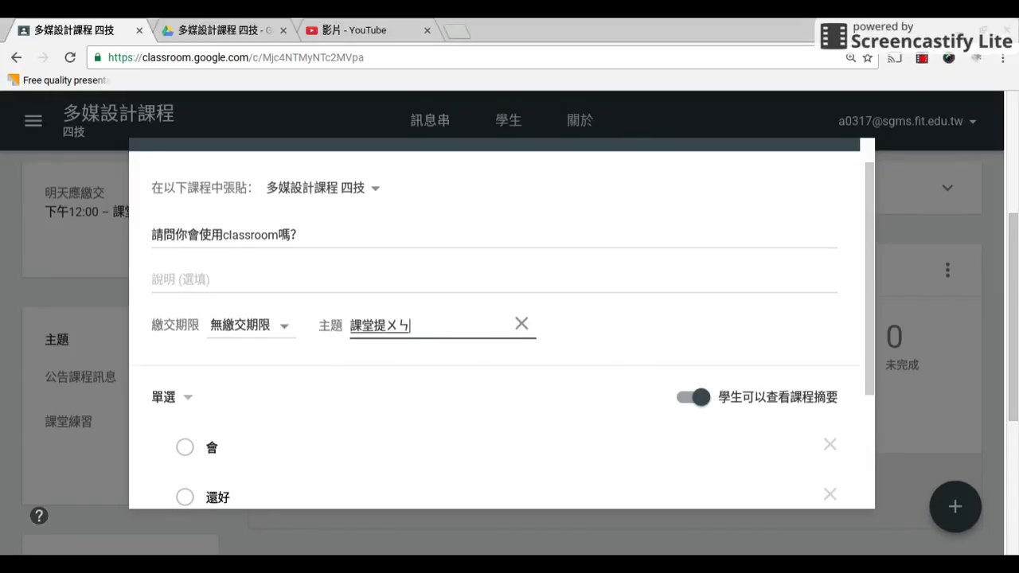
type("問")
key("Return")
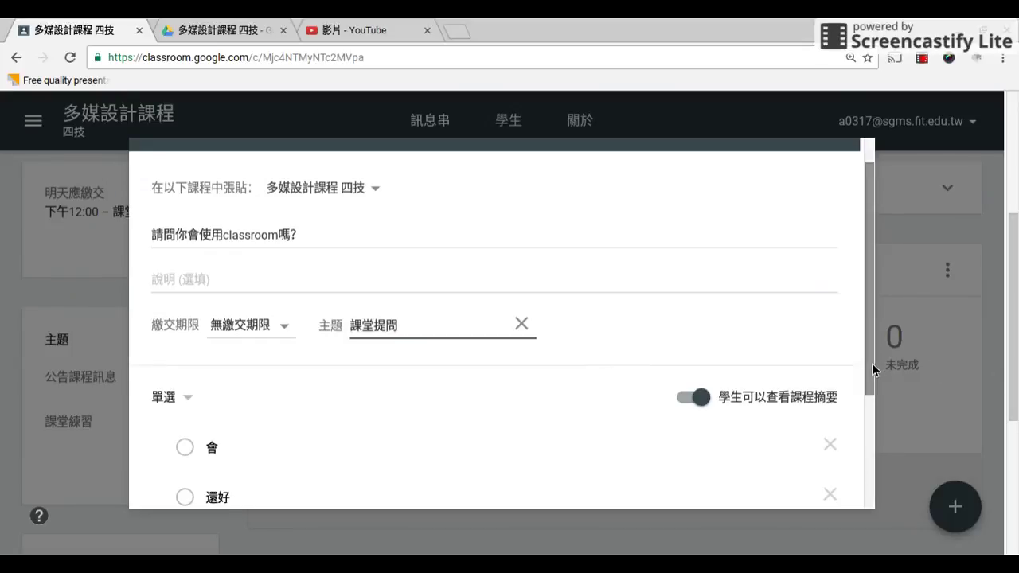
- Post the multiple-choice question to the class immediately
left_click_drag(874, 368, 872, 494)
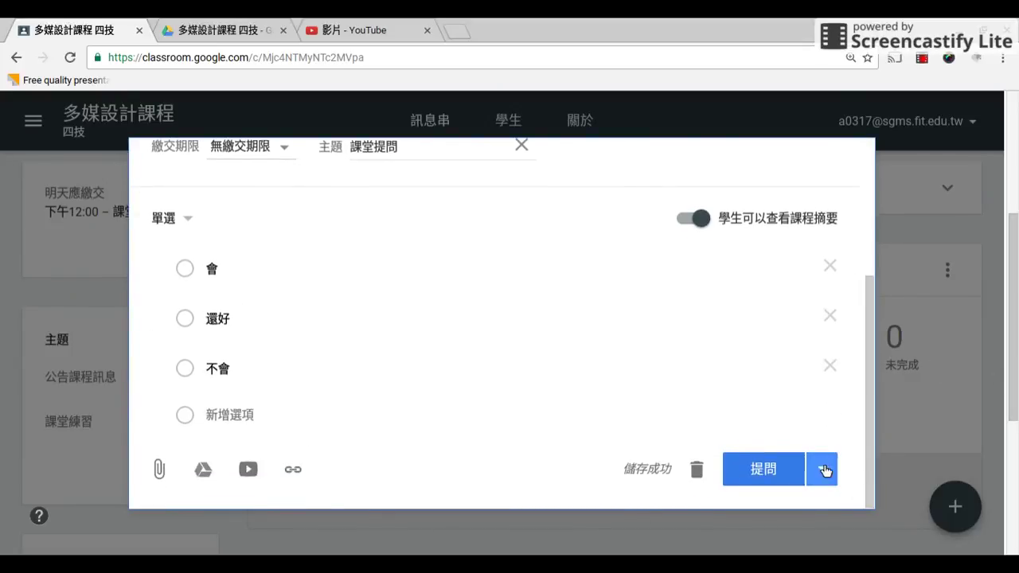
left_click(827, 469)
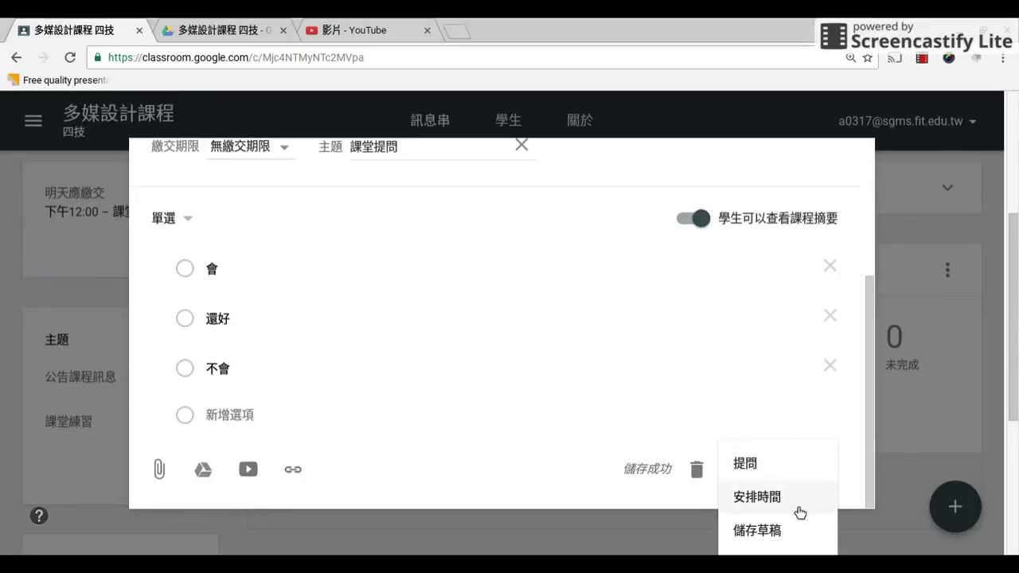
left_click(746, 463)
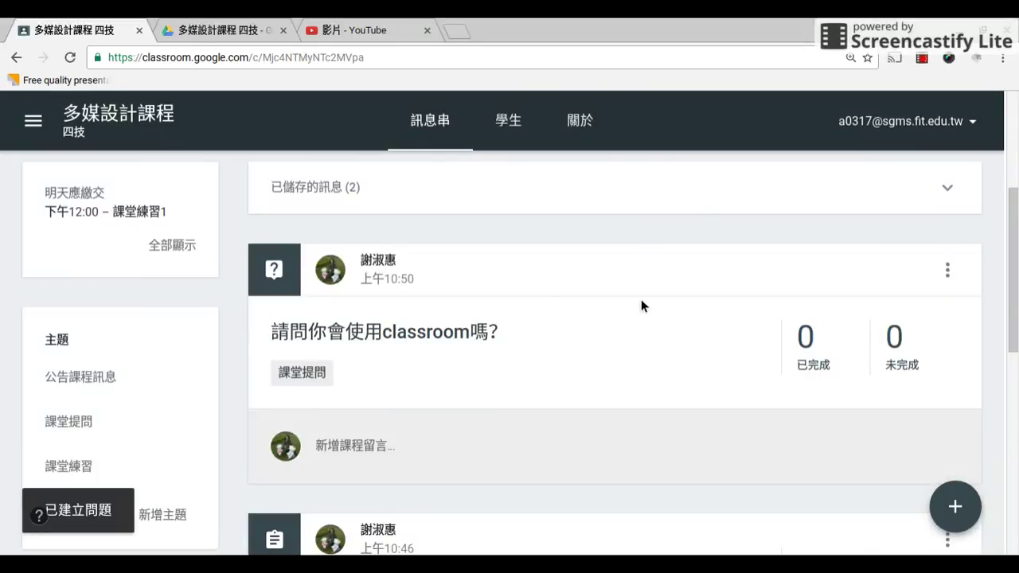
- View the posts filed under the 課堂提問 topic and return to the class stream
scroll(645, 301, "down", 1)
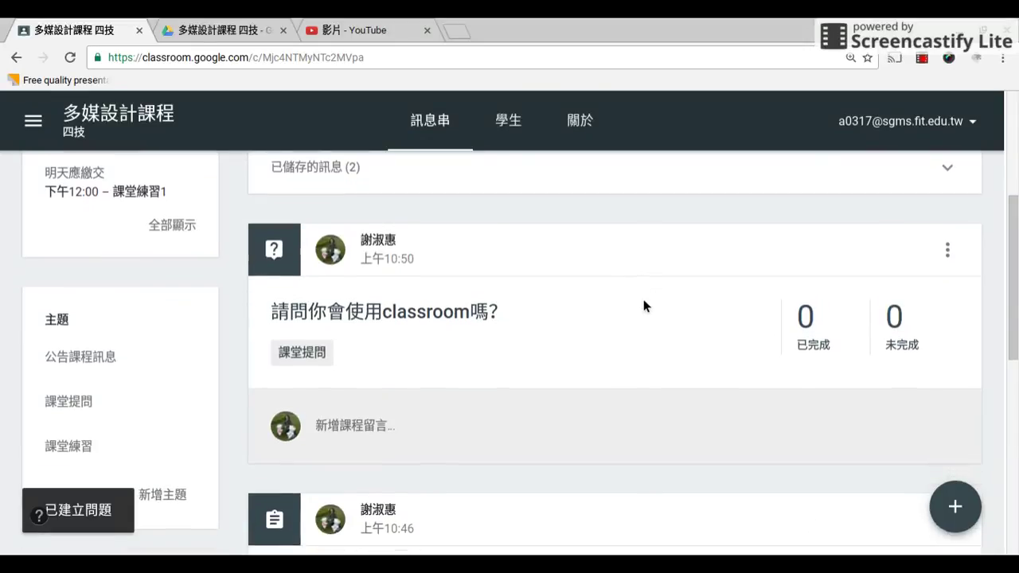
left_click(303, 351)
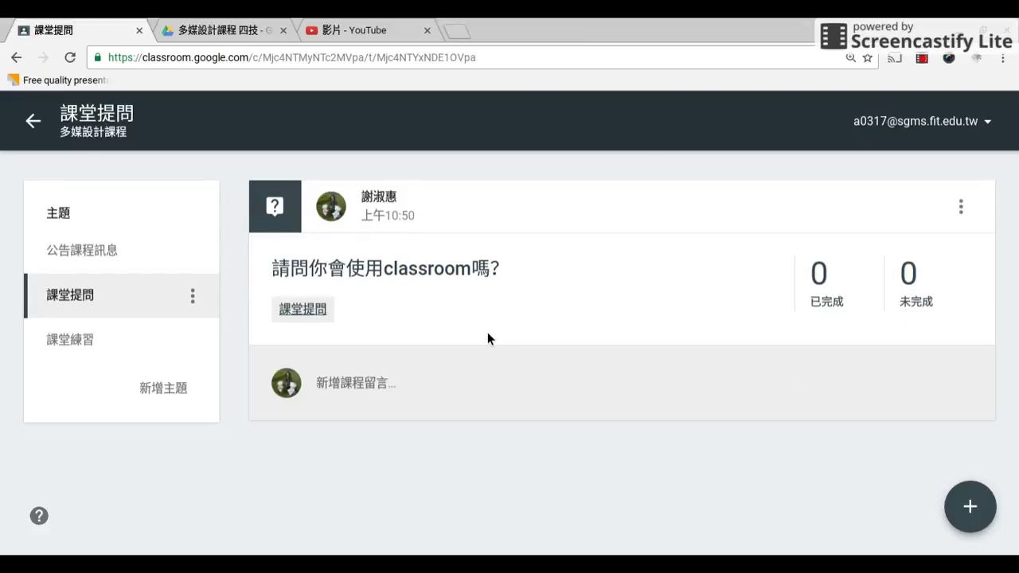
left_click(33, 122)
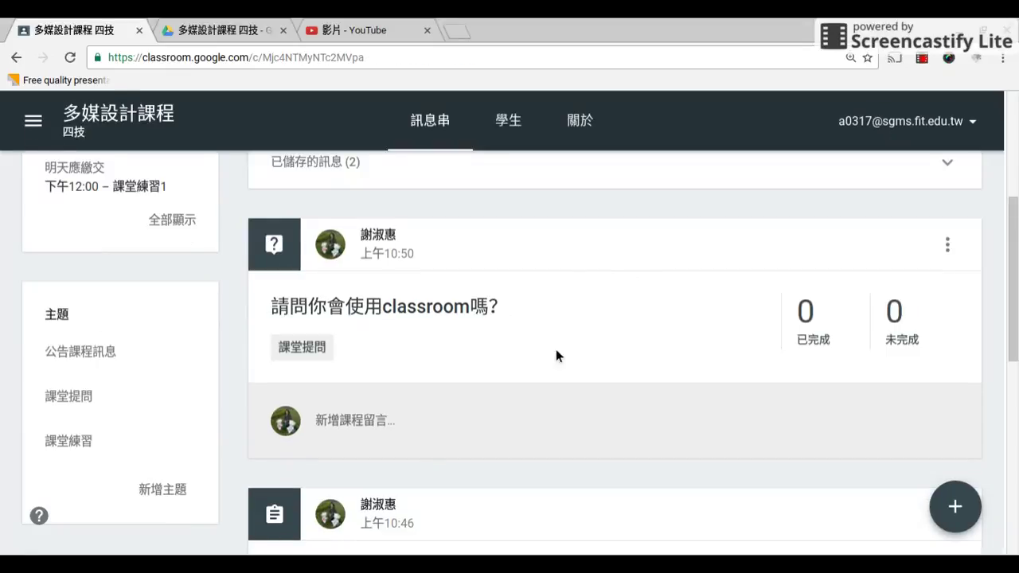
scroll(503, 263, "up", 2)
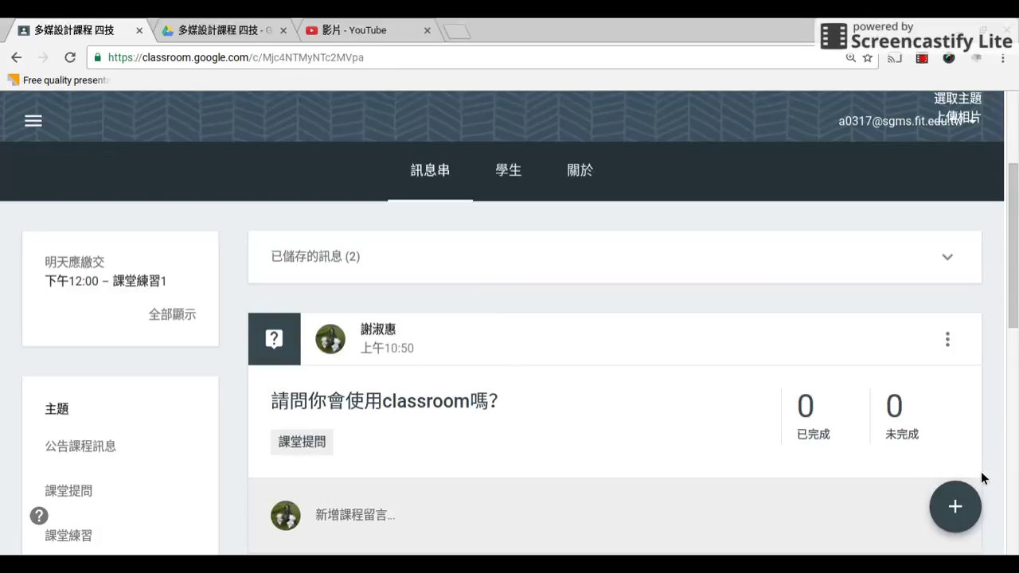
- Start reusing an existing post and choose 多媒設計課程 四技 as the source course
scroll(981, 474, "down", 2)
mouse_move(965, 516)
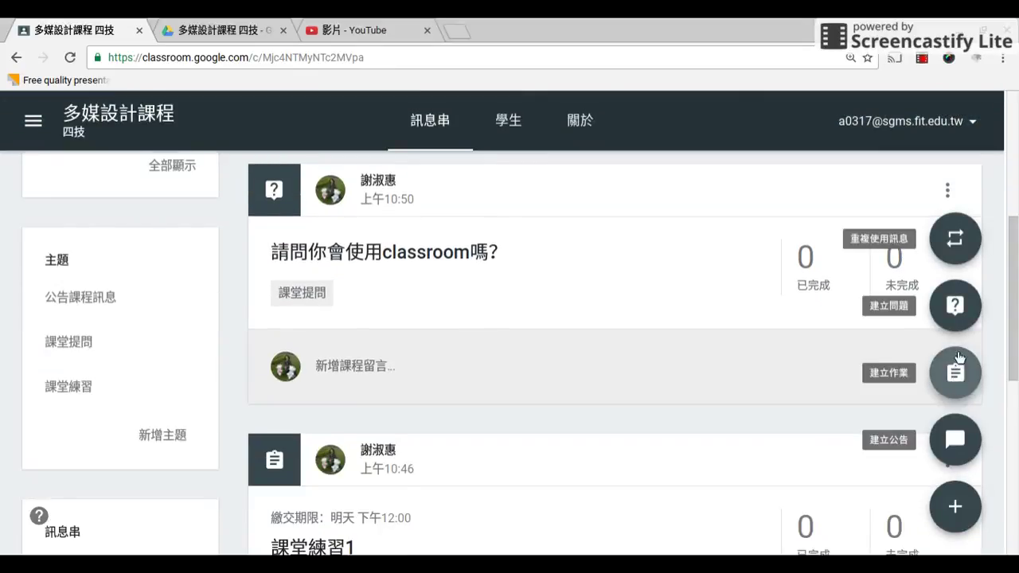
left_click(962, 241)
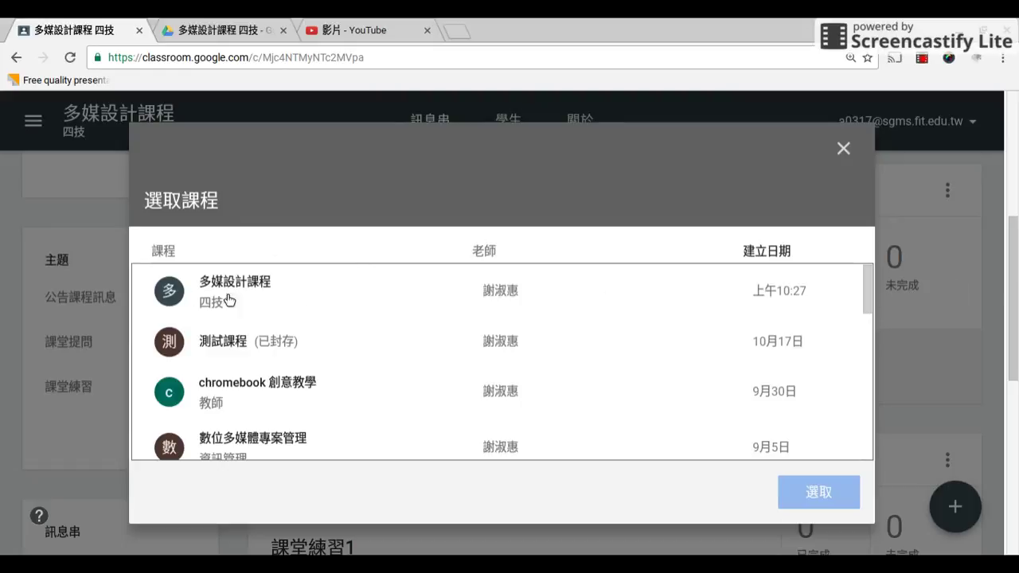
left_click(398, 303)
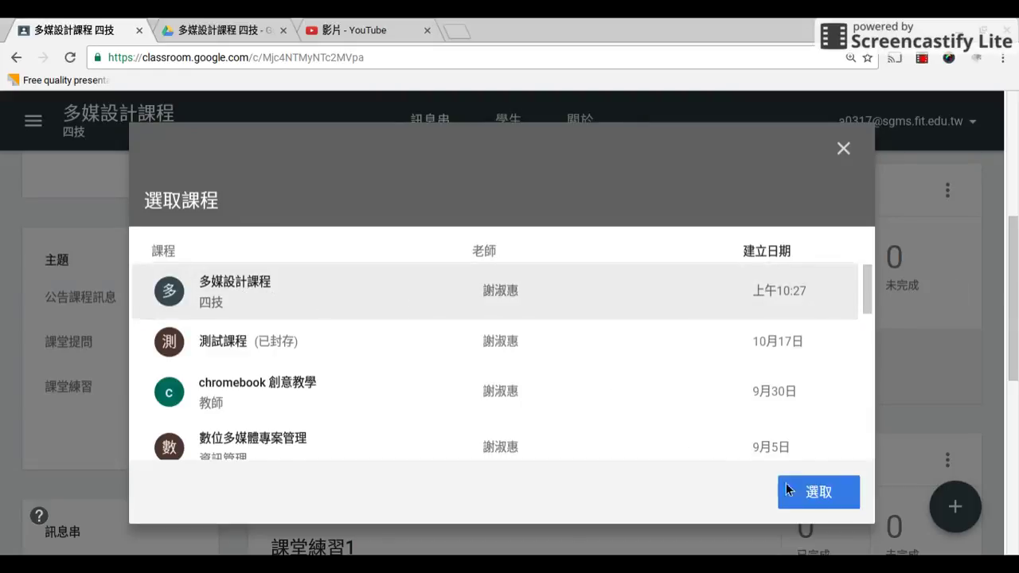
left_click(827, 489)
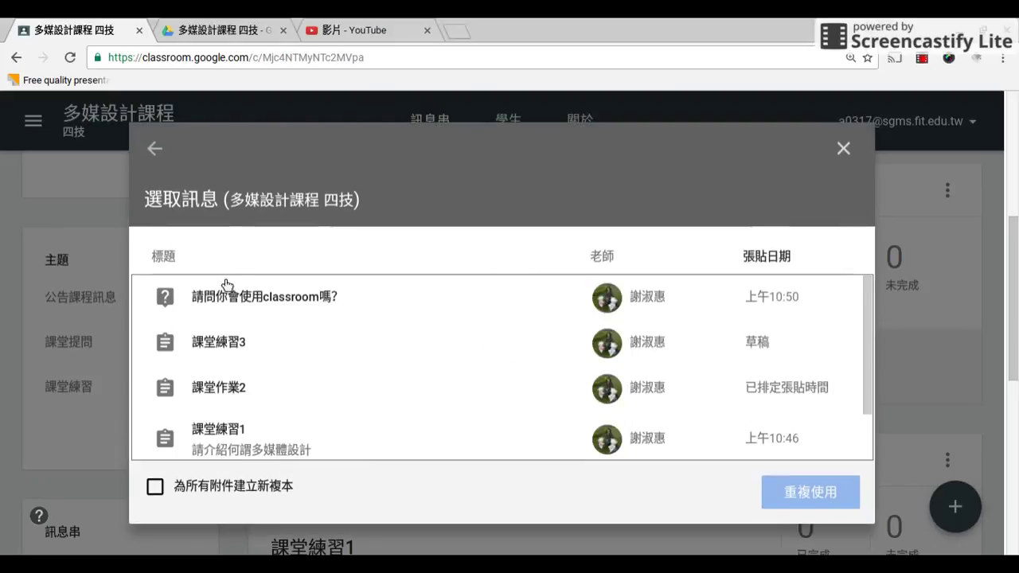
- Look through the course's posts and reuse the question 請問你會使用classroom嗎?
left_click_drag(869, 319, 867, 362)
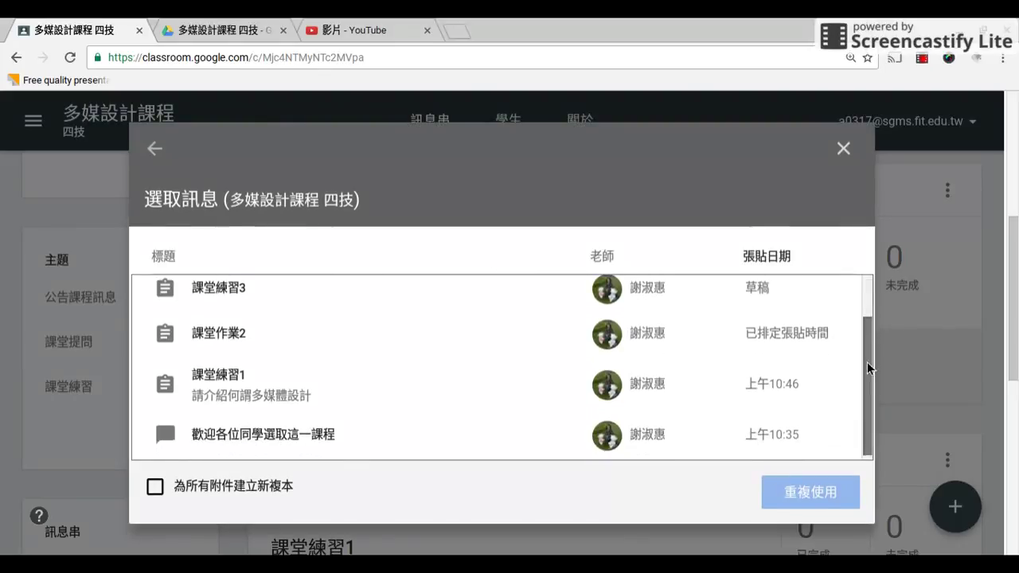
scroll(324, 418, "up", 1)
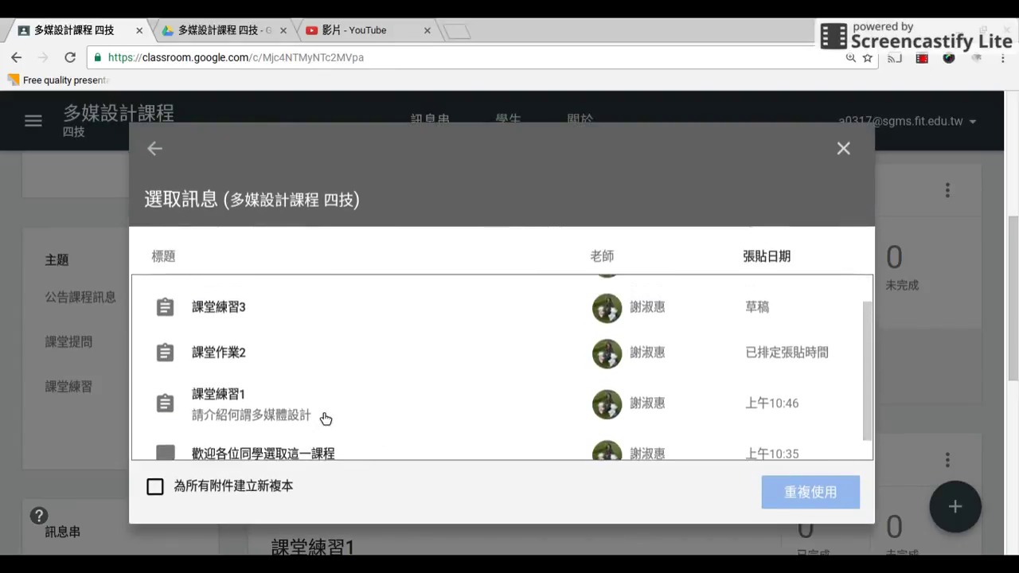
scroll(325, 418, "up", 2)
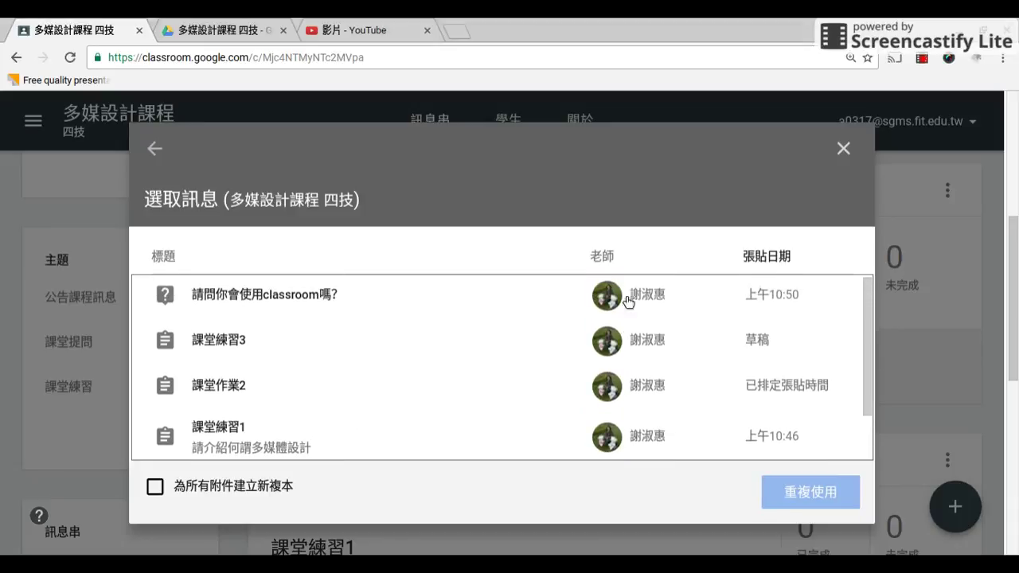
left_click(364, 298)
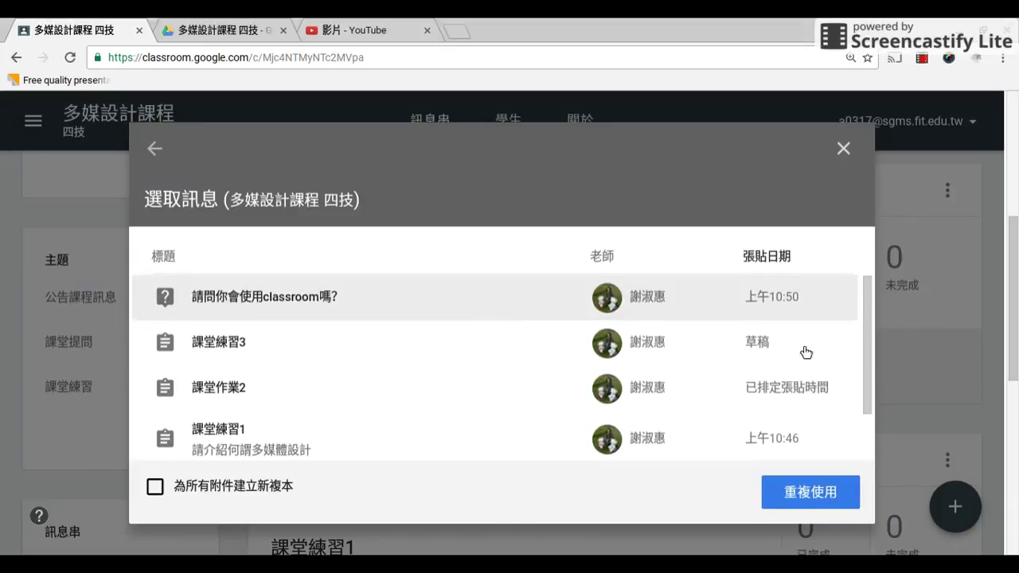
left_click(831, 499)
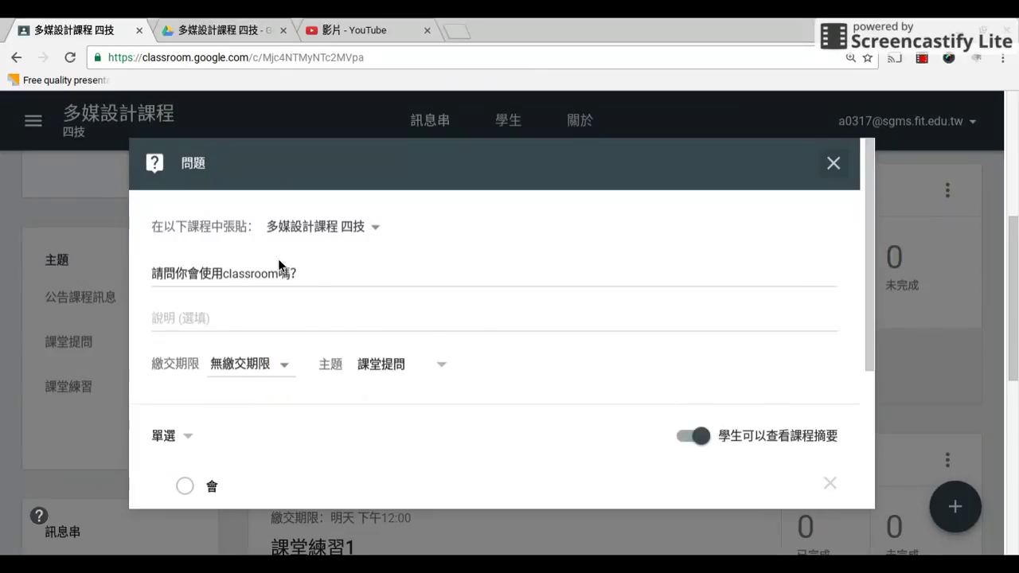
- Replace classroom with 錄製軟體 in the reused question so it reads 請問你會使用錄製軟體嗎?
left_click(281, 277)
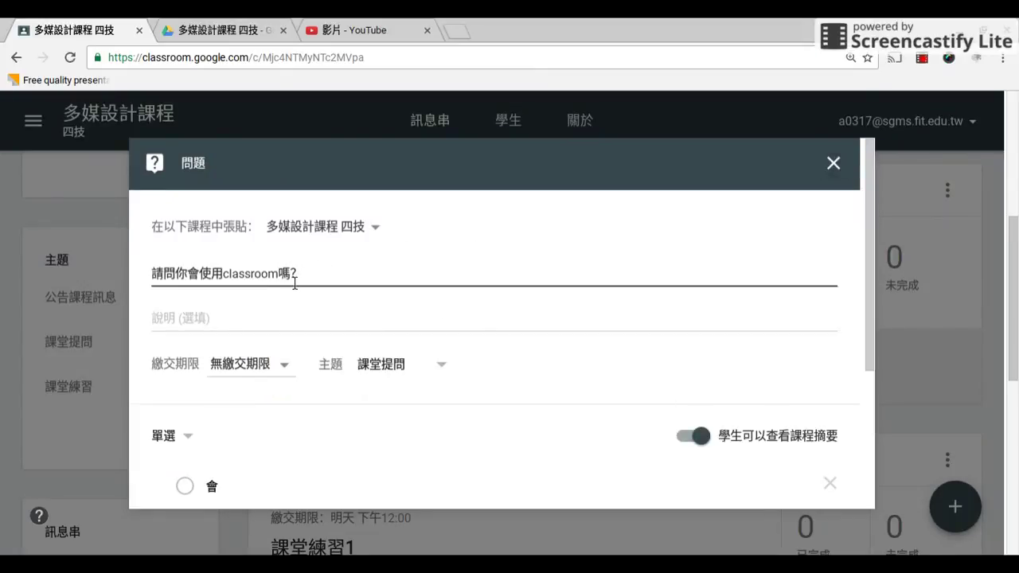
left_click_drag(232, 280, 289, 278)
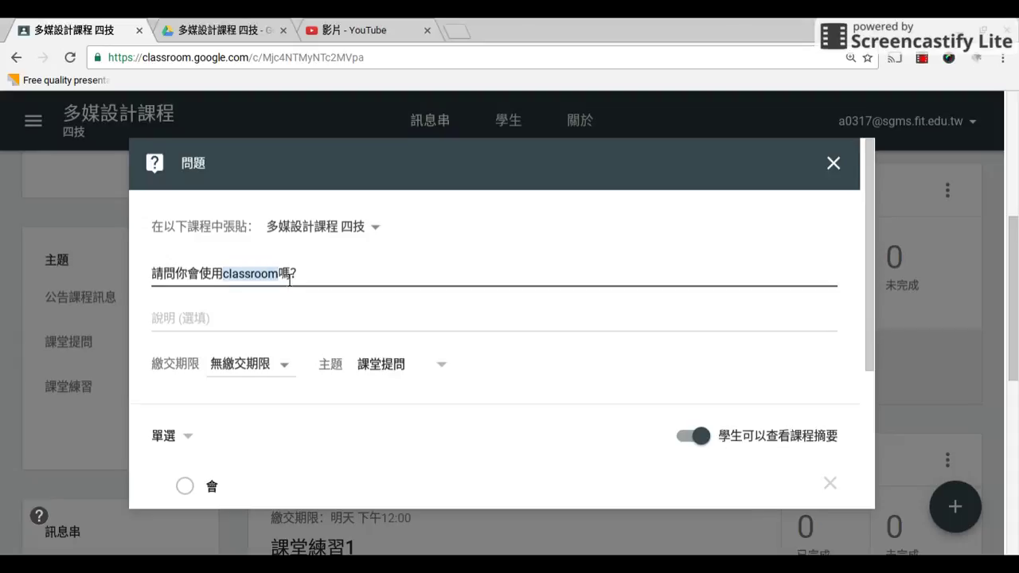
type("ㄌㄨㄛ")
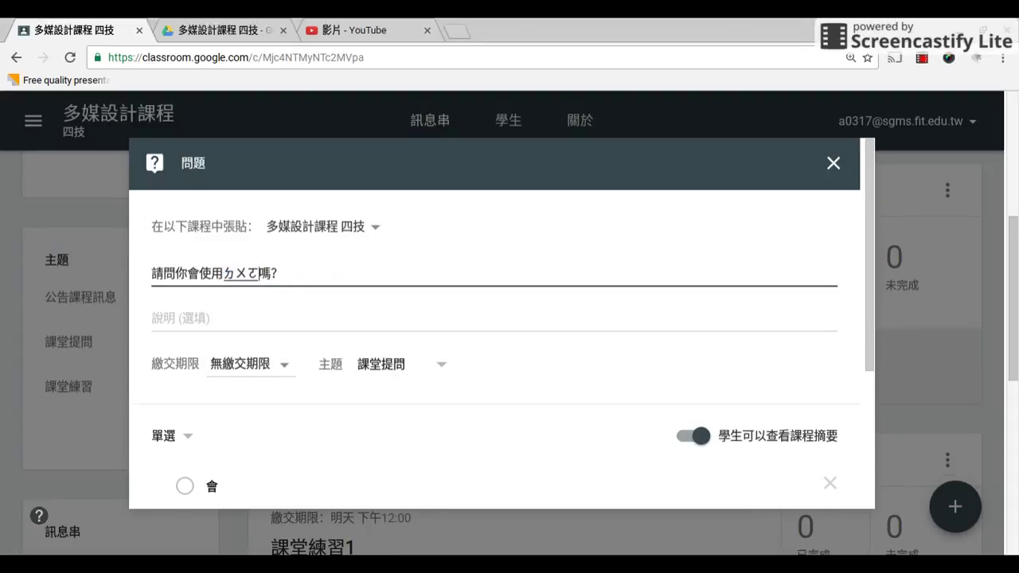
key("BackSpace")
key("BackSpace")
key("BackSpace")
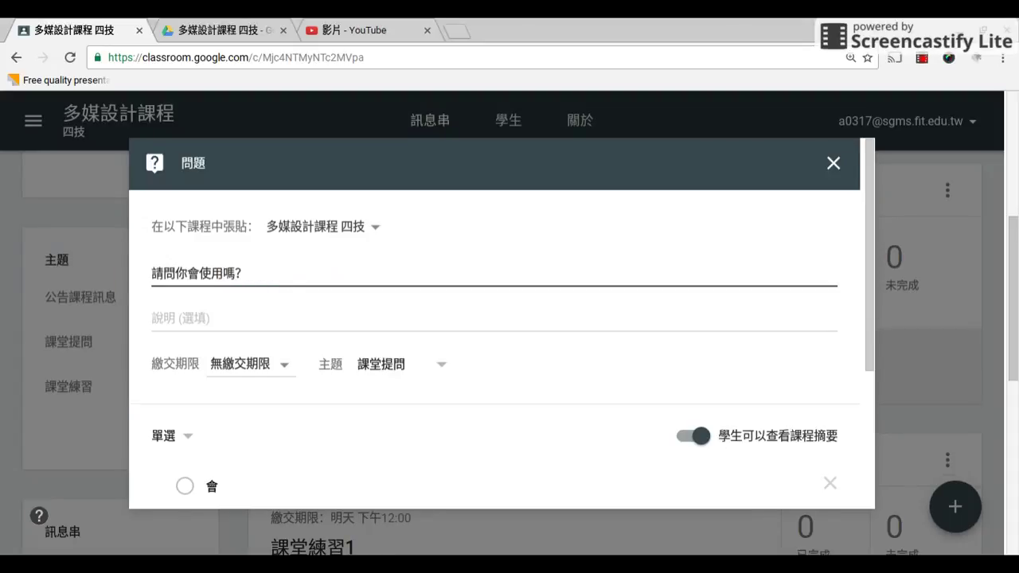
type("陸")
key("BackSpace")
type("錄製卵ㄊㄧ")
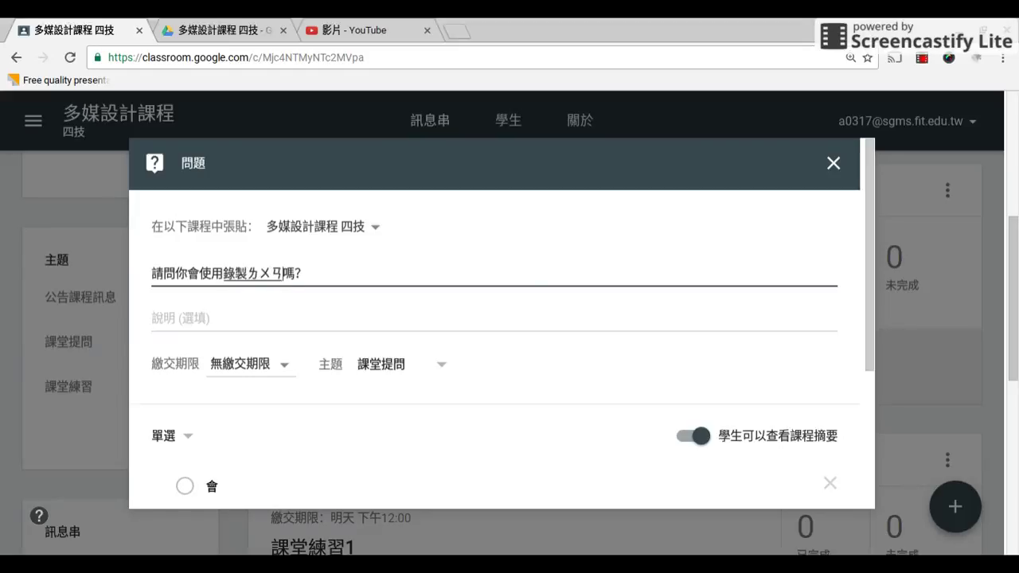
type("體ㄇㄚ")
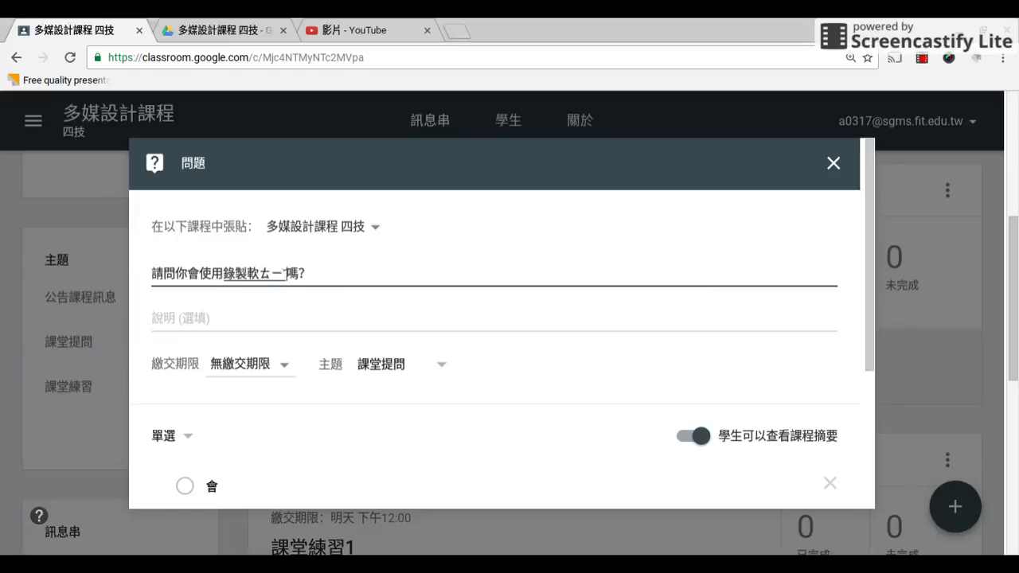
key("BackSpace")
key("BackSpace")
key("Return")
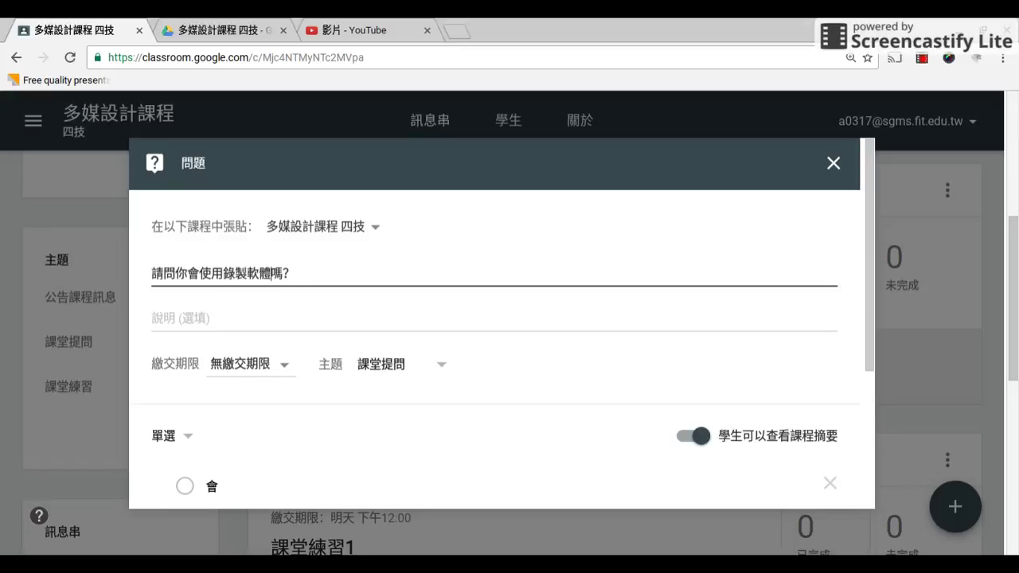
- Change the reused question to the 簡答 type and schedule it for posting on 2016年10月25日 at 上午9:00
left_click(195, 443)
left_click(155, 411)
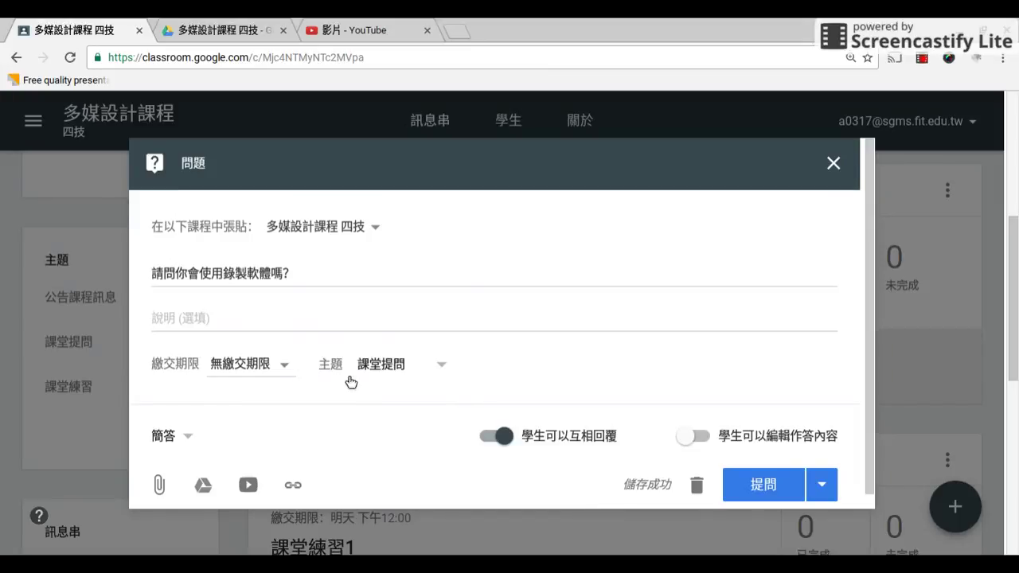
left_click(823, 485)
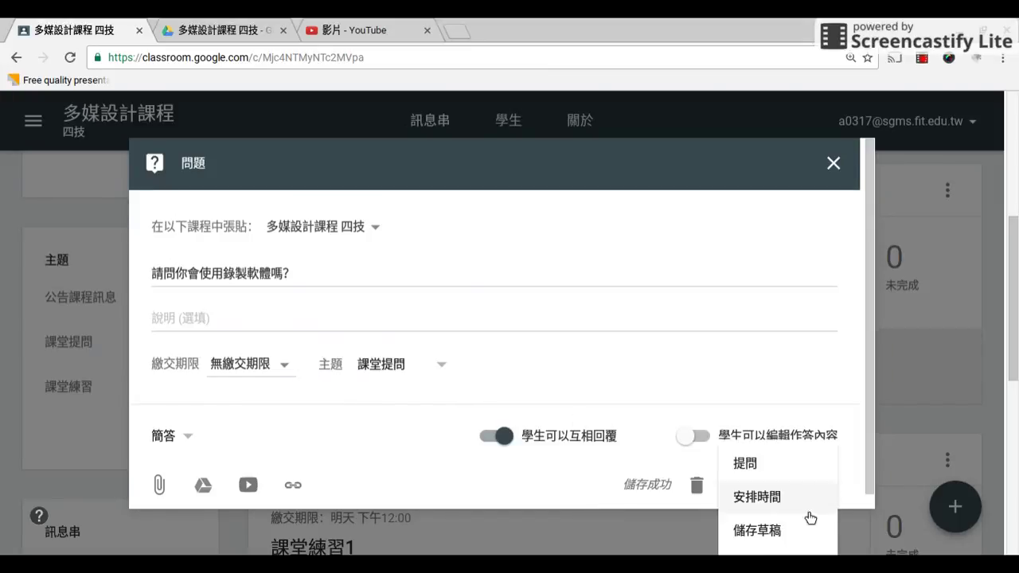
left_click(766, 502)
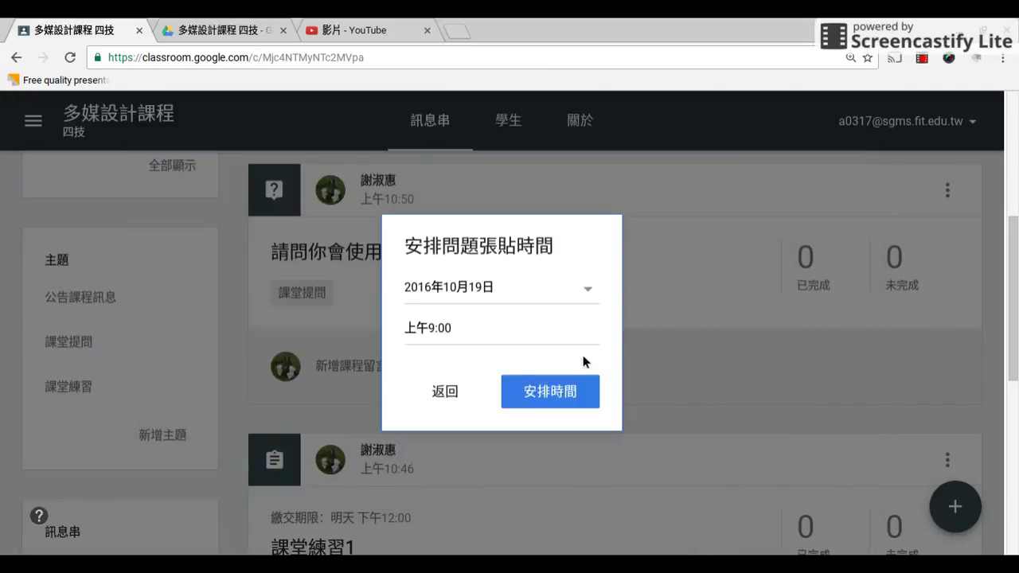
left_click(597, 289)
left_click(497, 499)
left_click(567, 399)
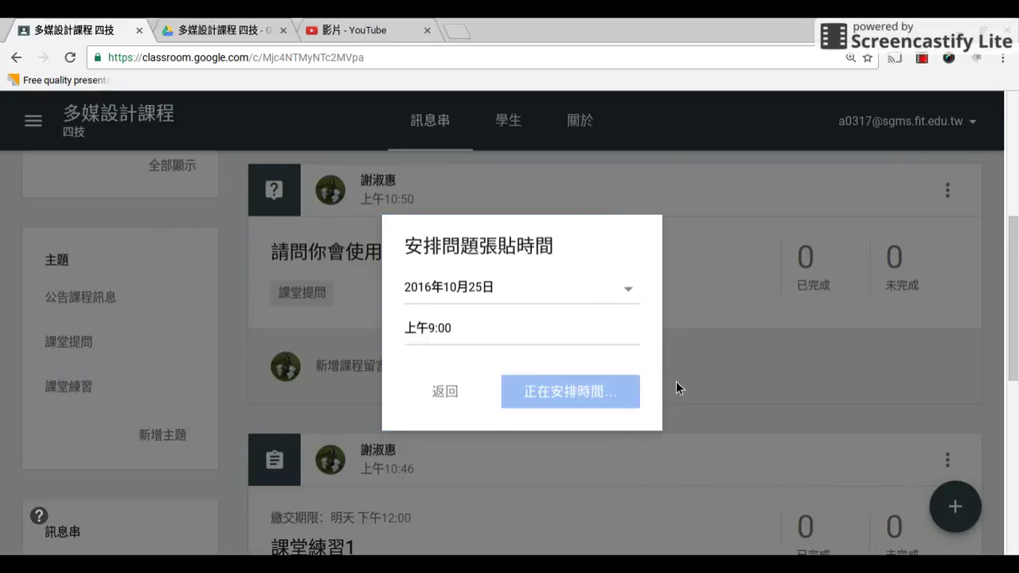
- View the posts filed under the 課堂提問 and 課堂練習 topics, and return to the class stream
scroll(980, 396, "up", 4)
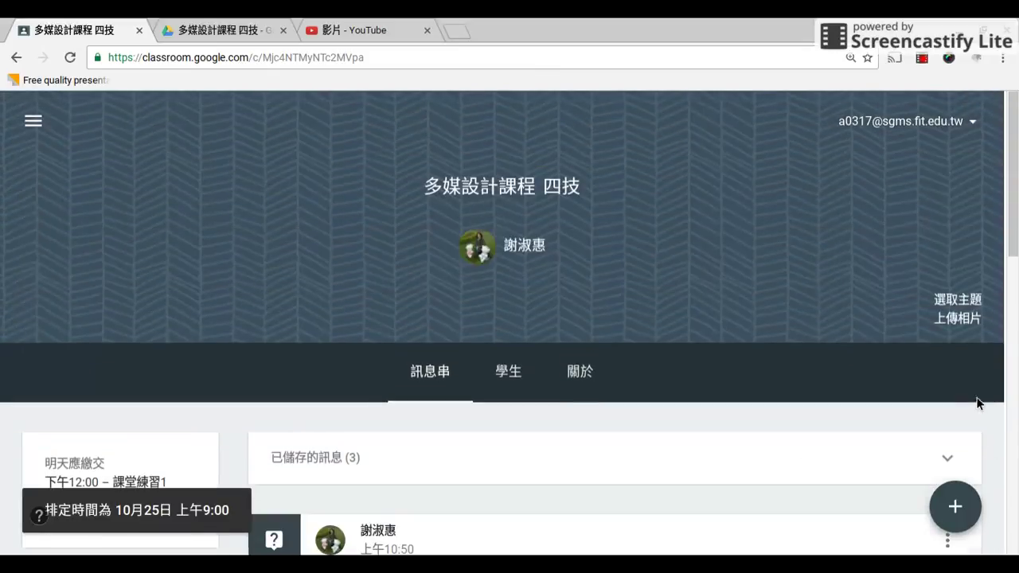
scroll(510, 370, "down", 1)
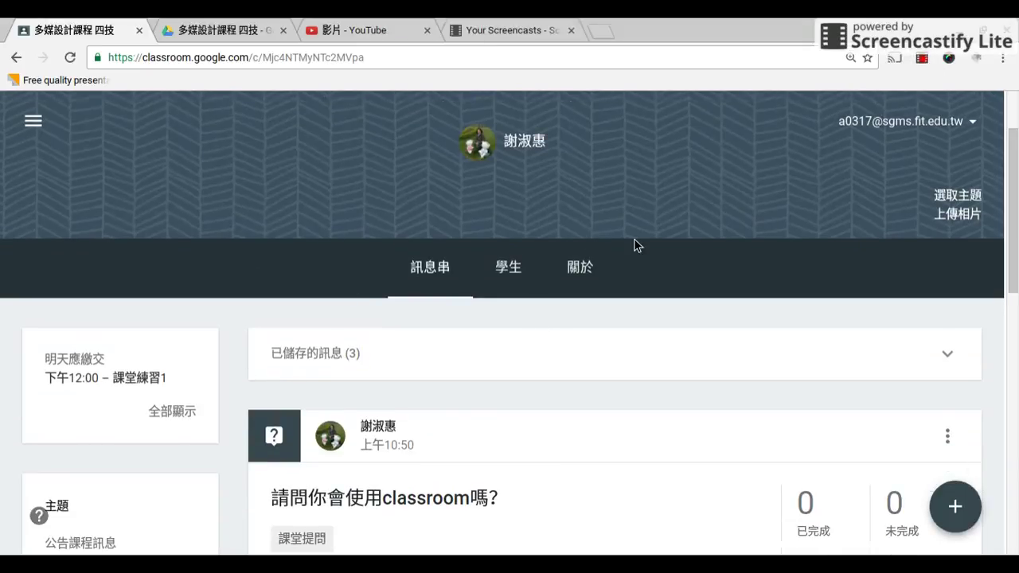
scroll(638, 253, "down", 1)
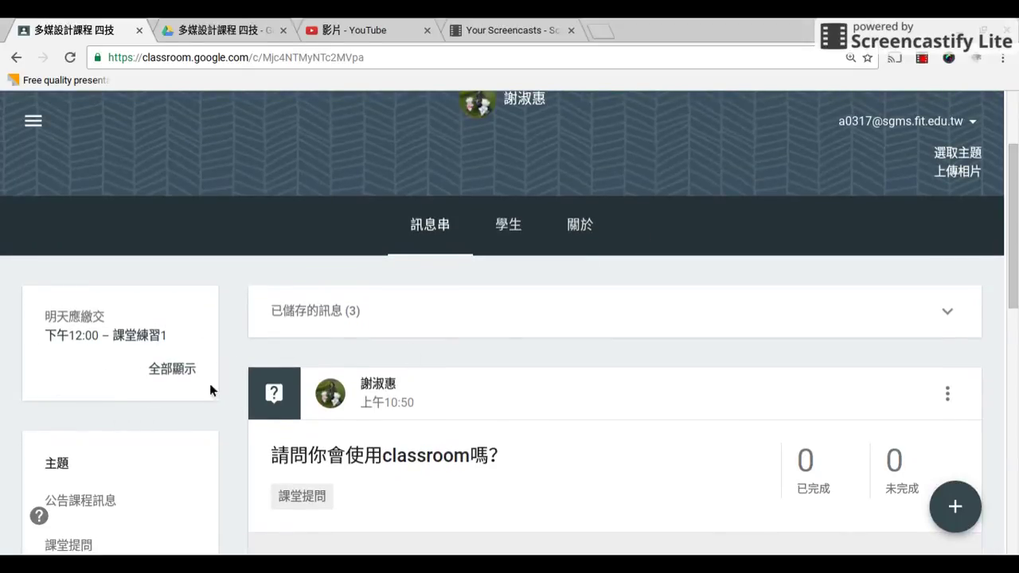
scroll(151, 369, "down", 3)
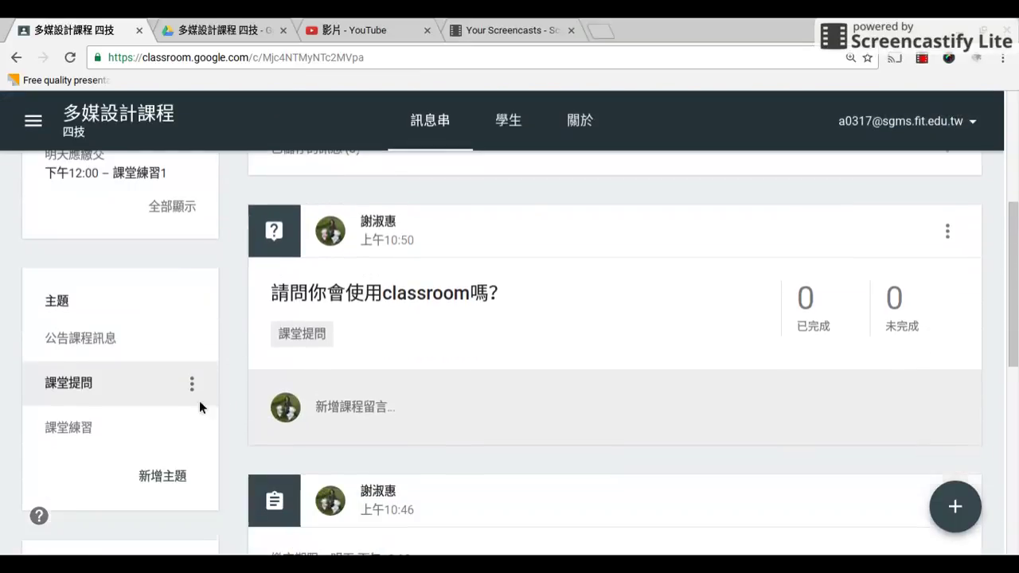
left_click(72, 385)
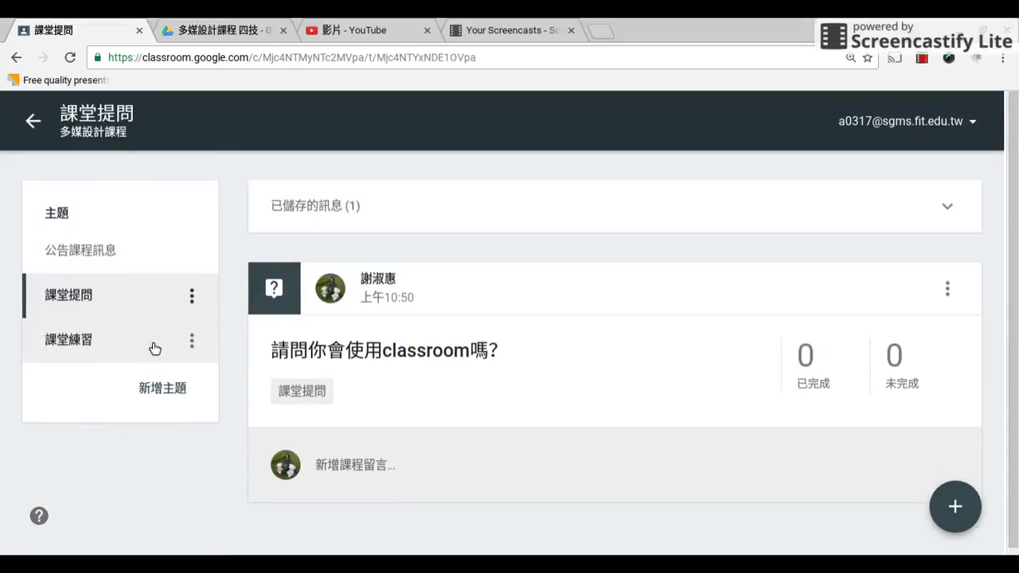
left_click(104, 350)
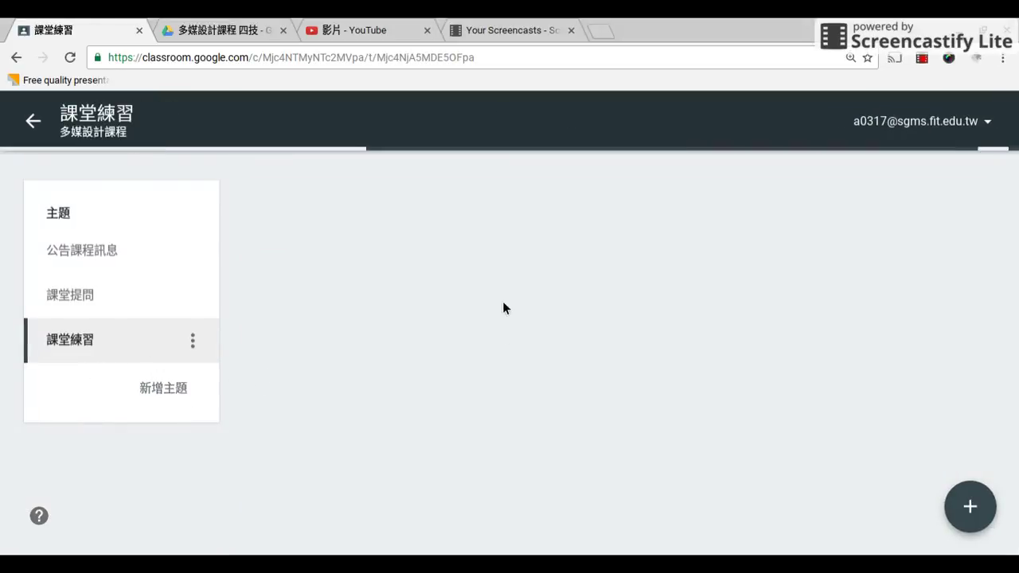
scroll(391, 323, "down", 1)
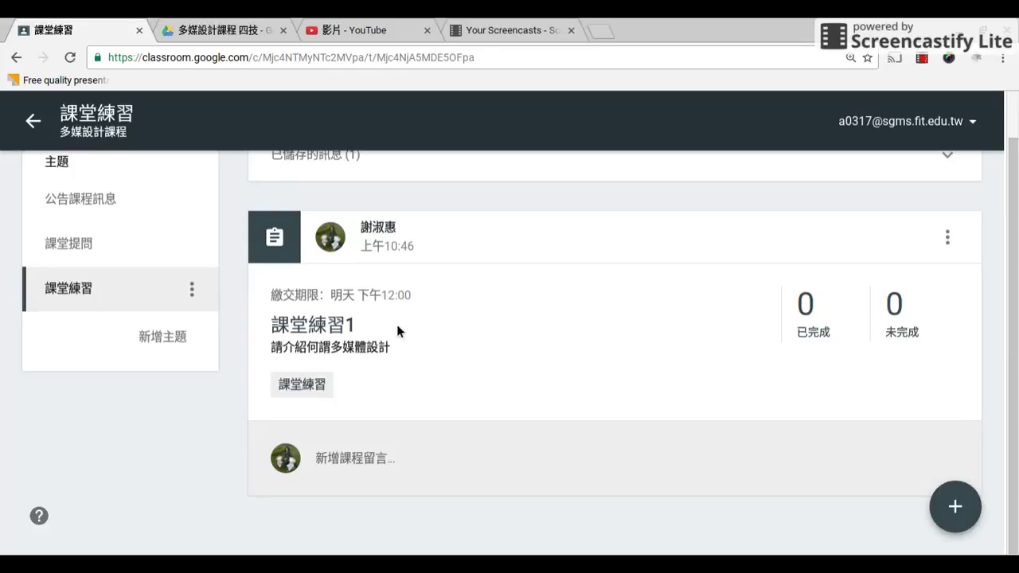
left_click(34, 123)
- Open the course's 關於 page, look through the contacts offered for inviting teachers, and close the list without inviting anyone
scroll(203, 321, "down", 3)
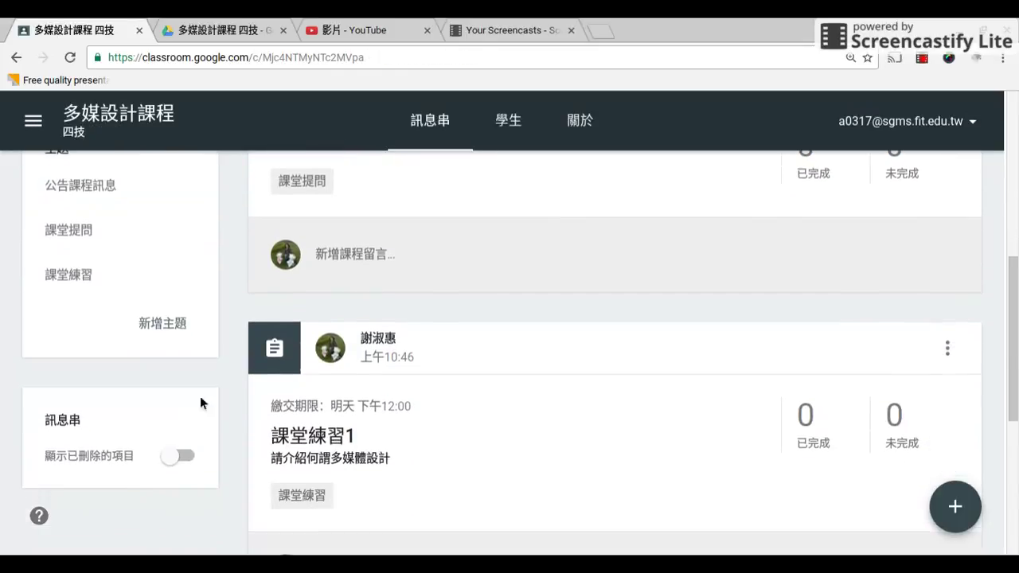
scroll(701, 414, "up", 3)
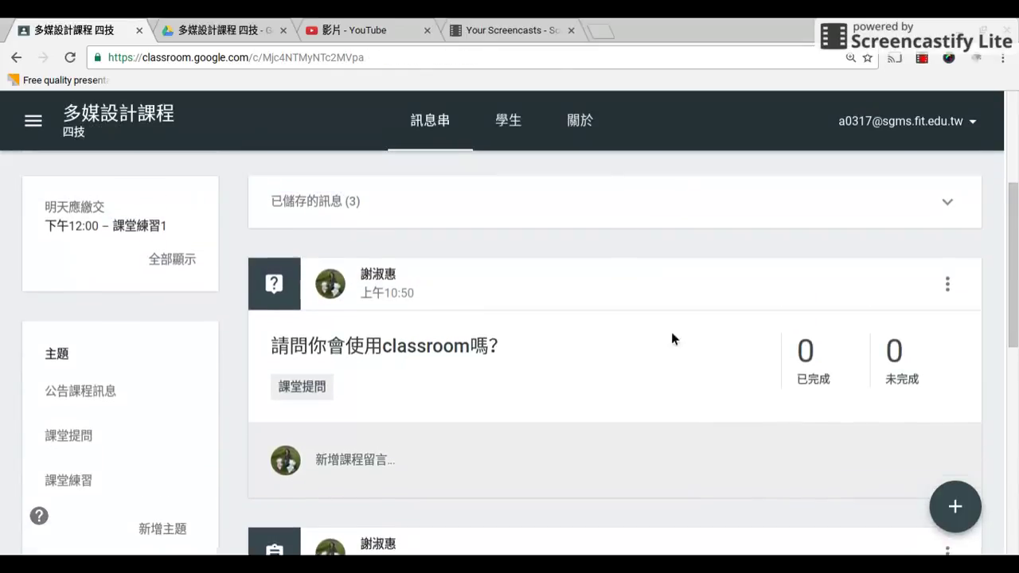
scroll(671, 339, "up", 1)
scroll(617, 163, "up", 1)
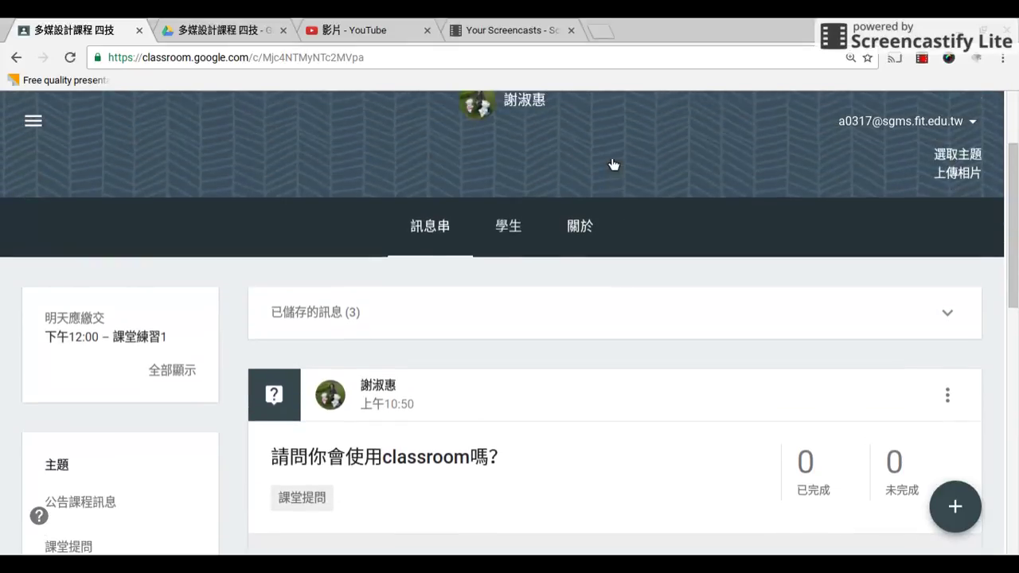
left_click(590, 229)
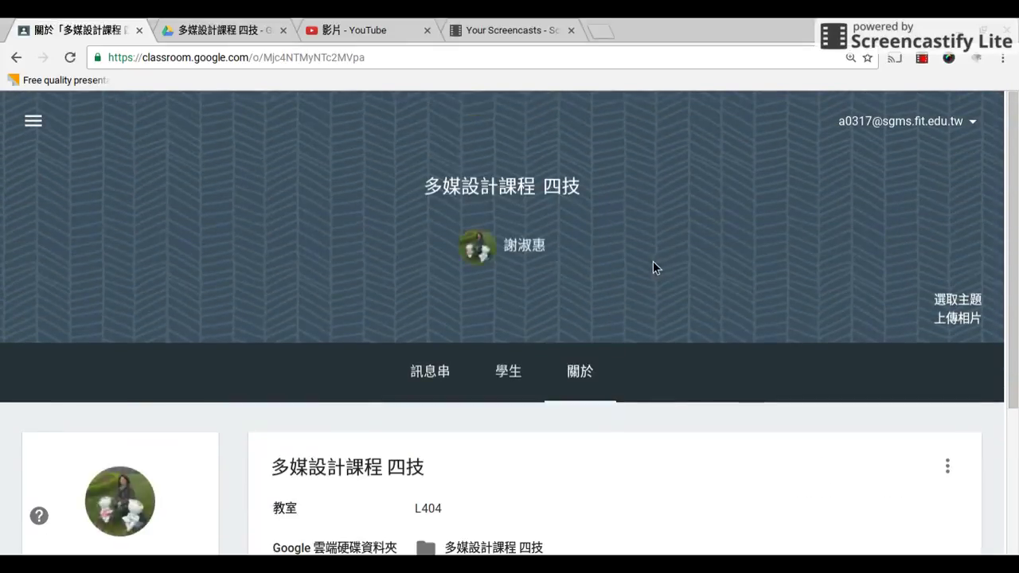
scroll(569, 302, "down", 3)
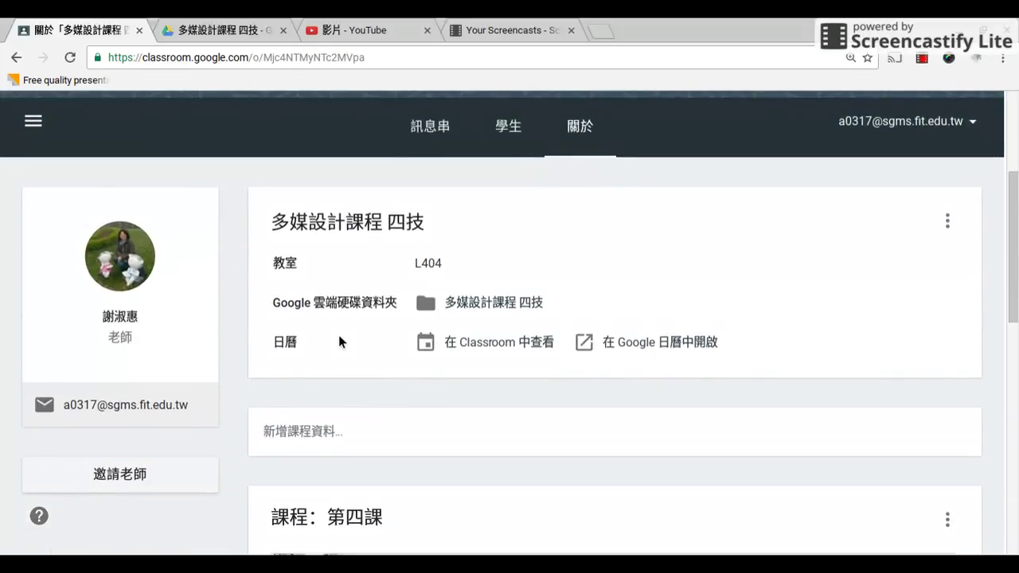
left_click(121, 476)
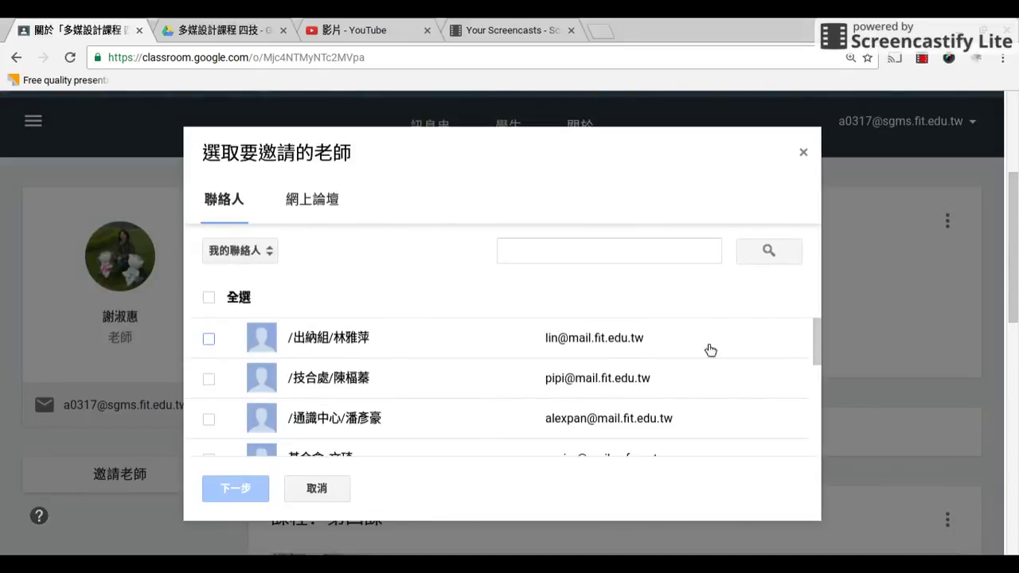
left_click_drag(814, 341, 798, 403)
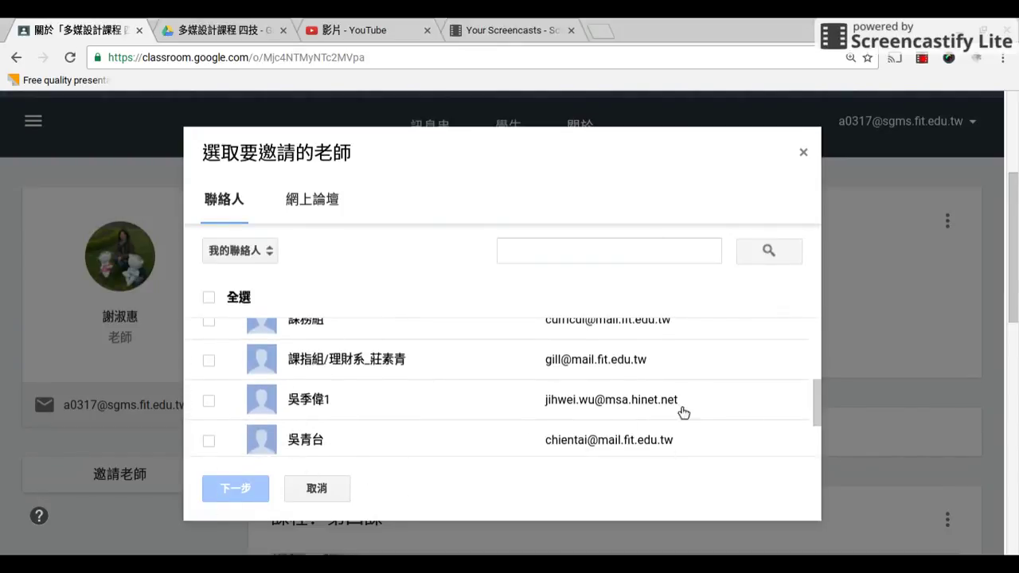
left_click(804, 153)
- Set the course theme to the gallery photo of multicoloured yarn strands
scroll(756, 295, "up", 2)
scroll(758, 297, "up", 1)
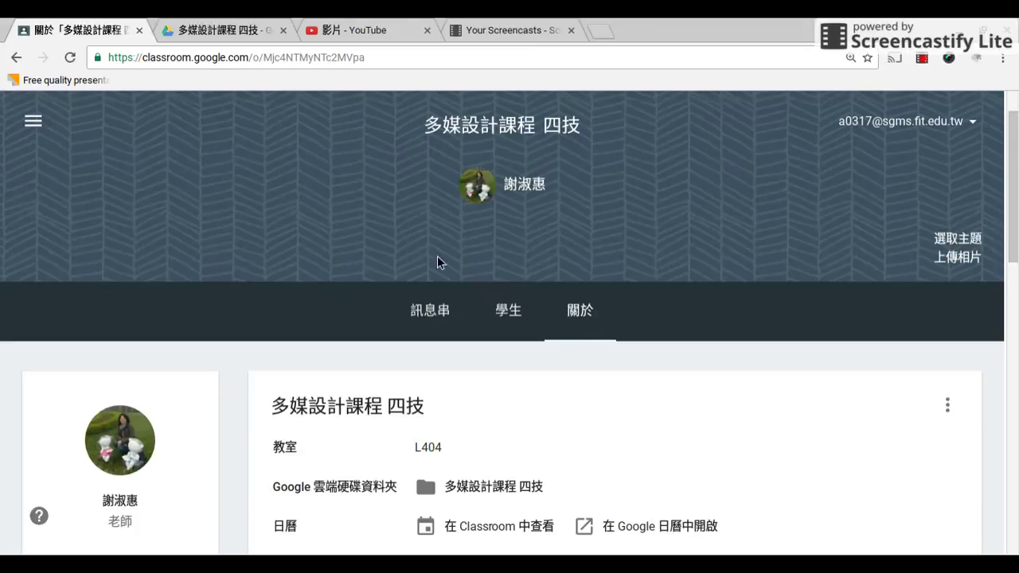
left_click(973, 246)
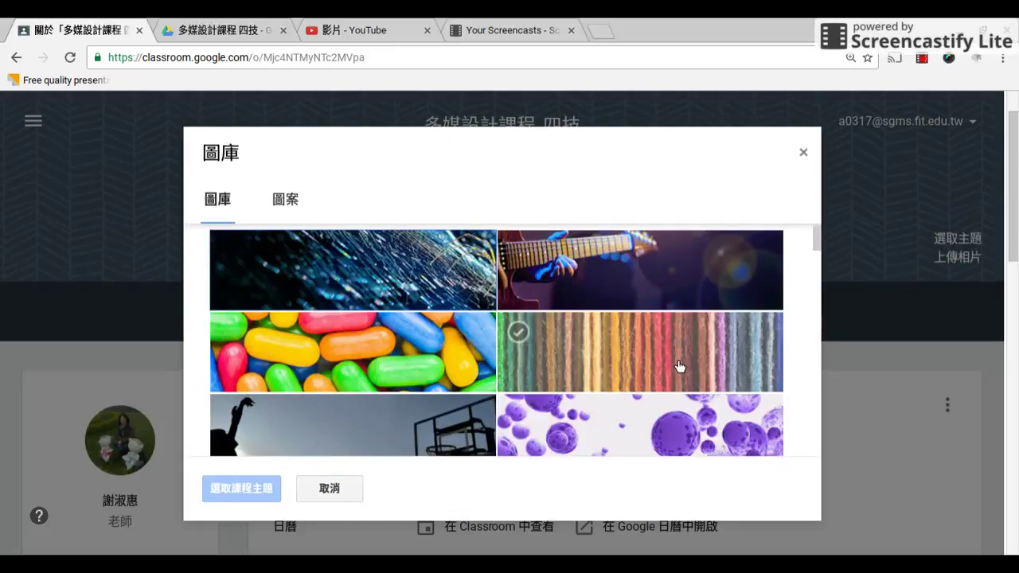
left_click(535, 365)
left_click(244, 487)
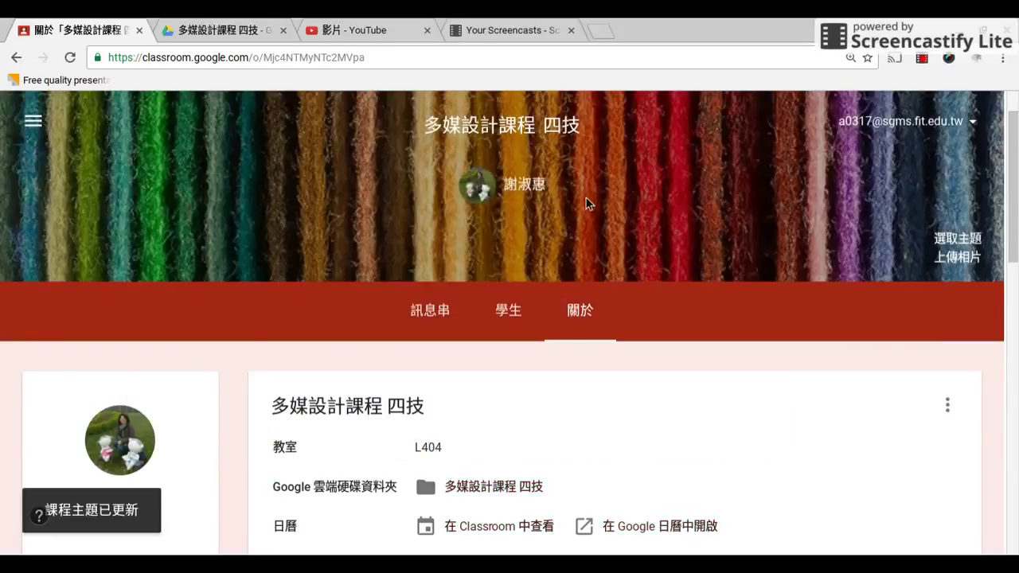
- Edit the course information to add the description 111 and save it
scroll(804, 394, "down", 2)
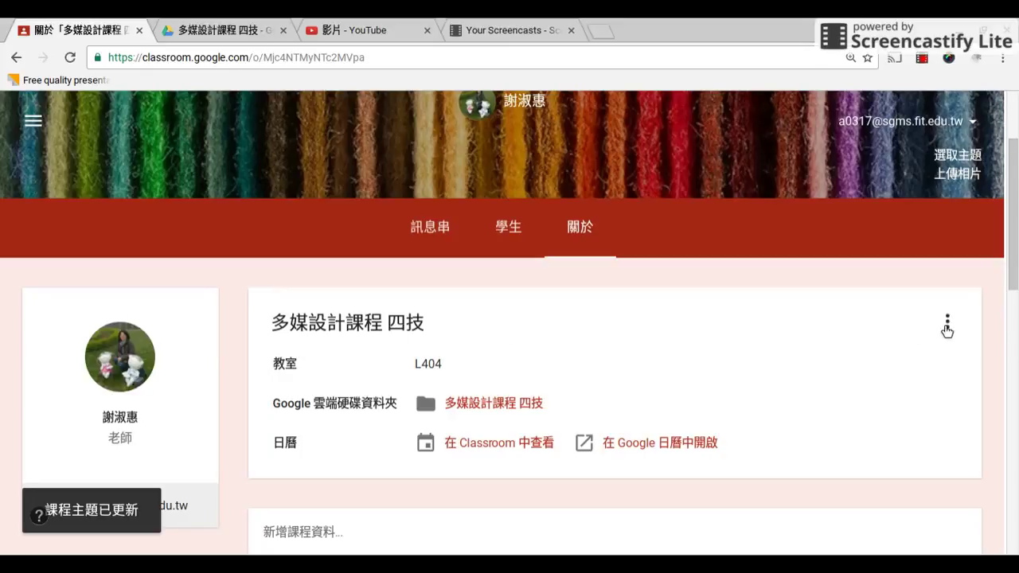
left_click(948, 322)
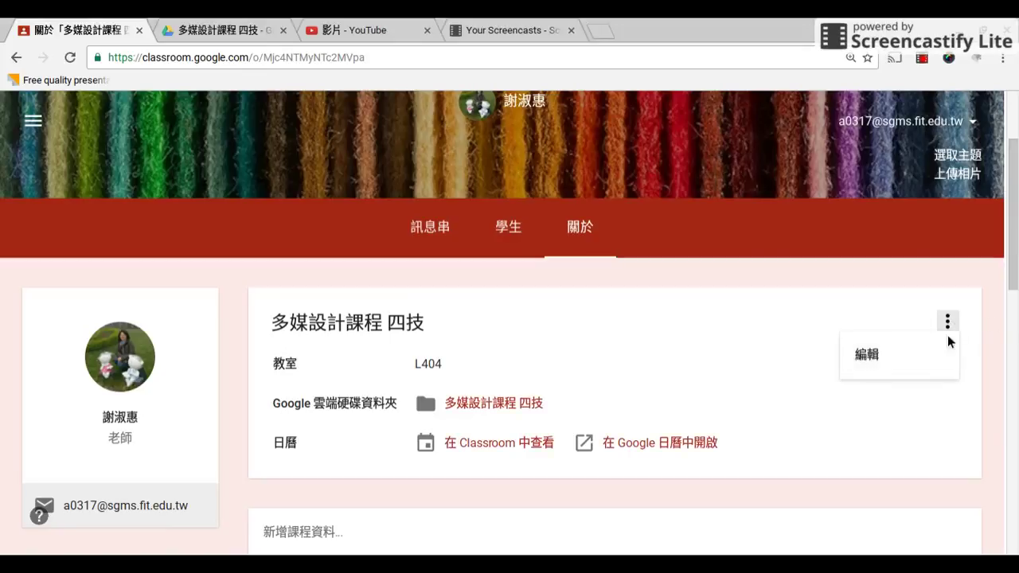
left_click(871, 359)
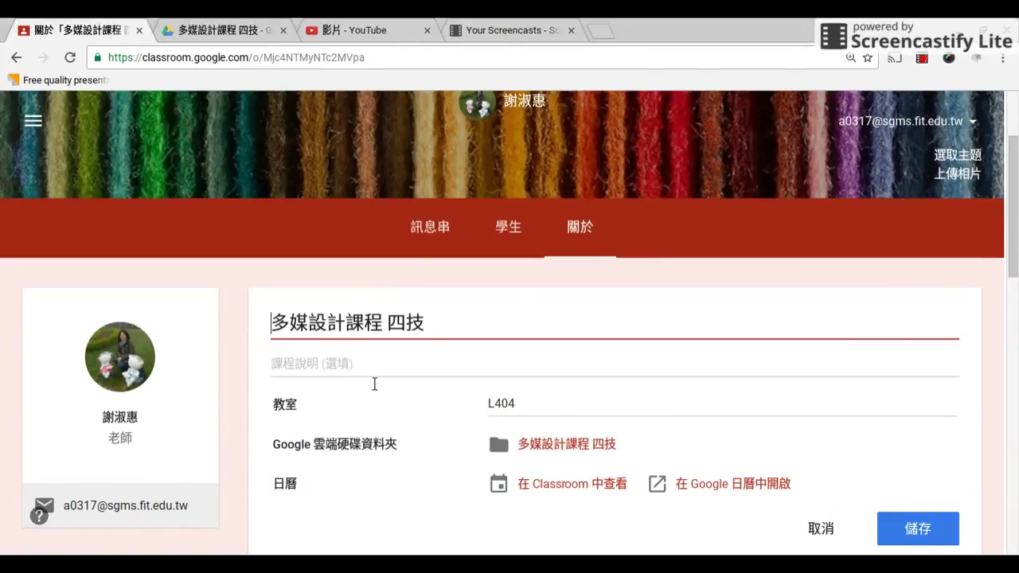
left_click(347, 368)
type("111")
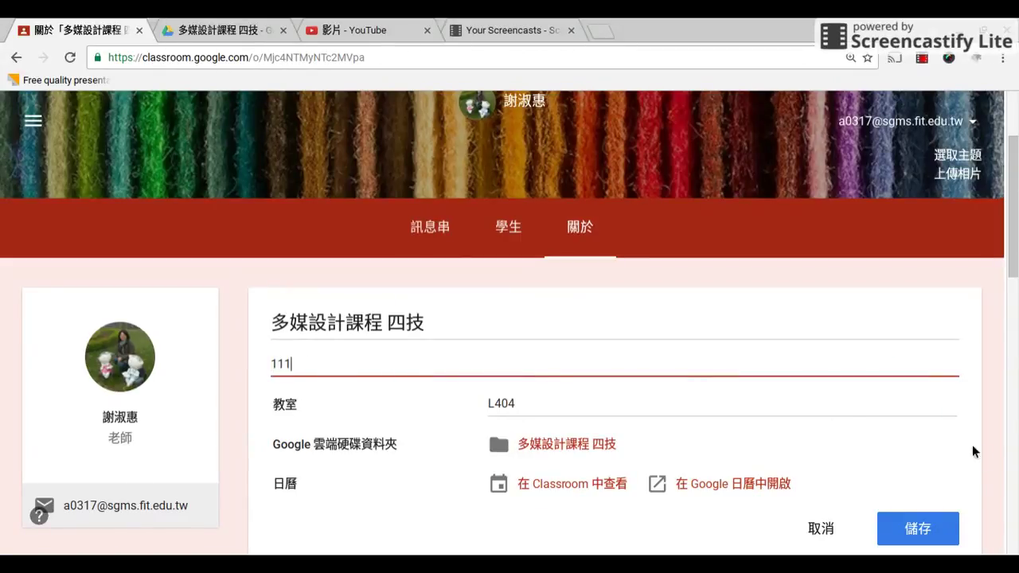
left_click(953, 511)
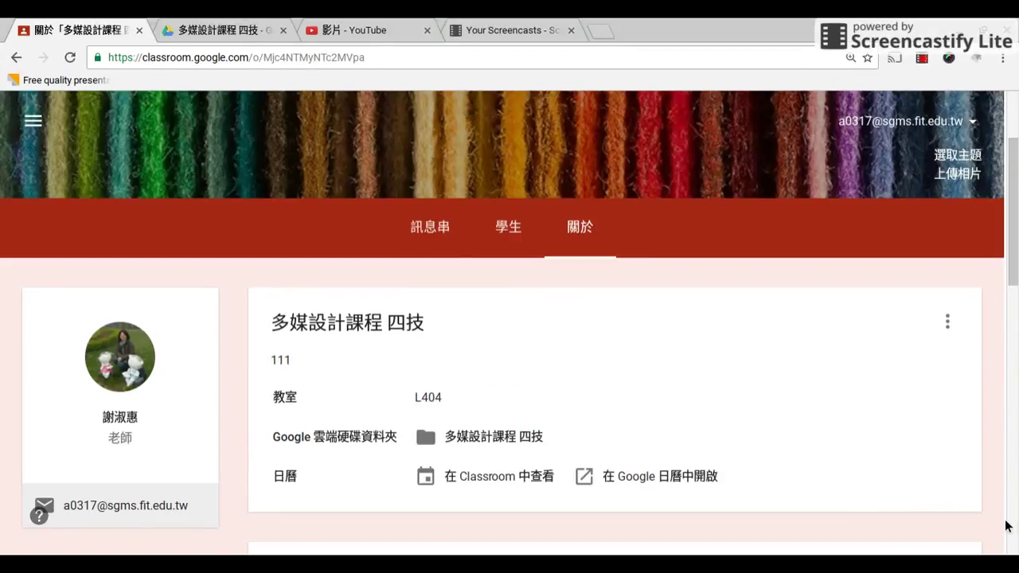
- Go to the list of all classes, change the section of 多媒設計課程 to 學院部 and save it
left_click(37, 126)
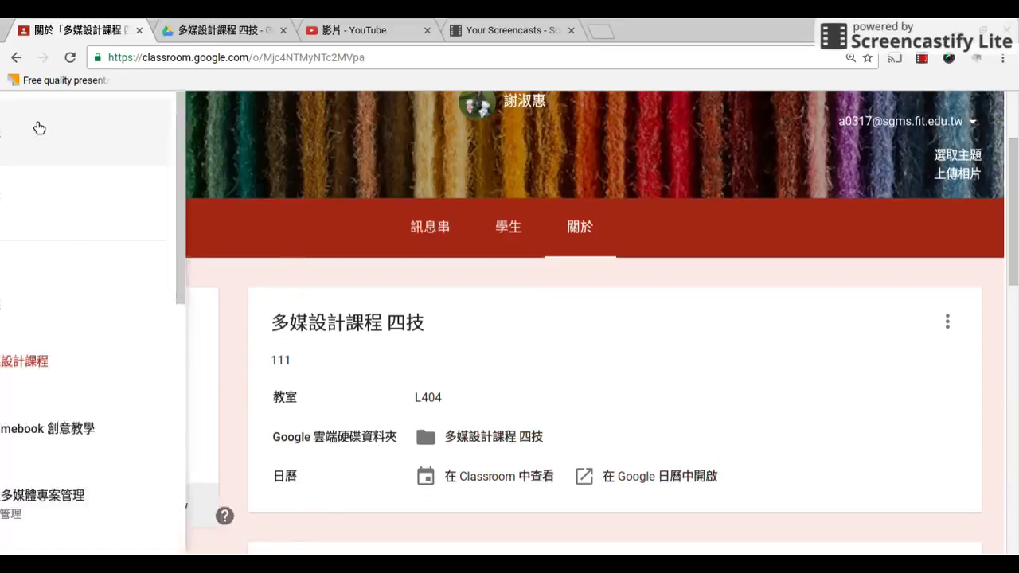
left_click(209, 141)
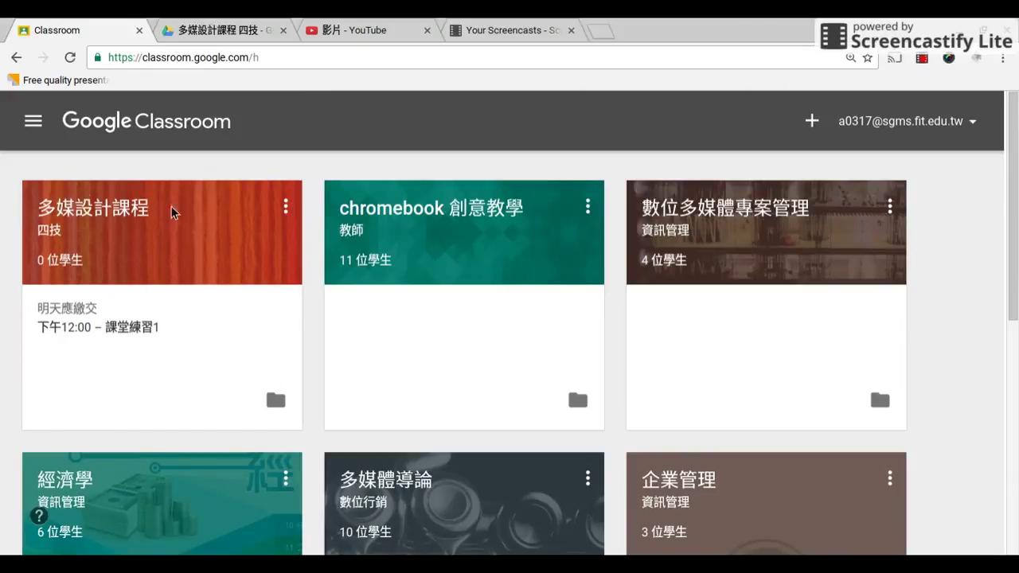
left_click(285, 207)
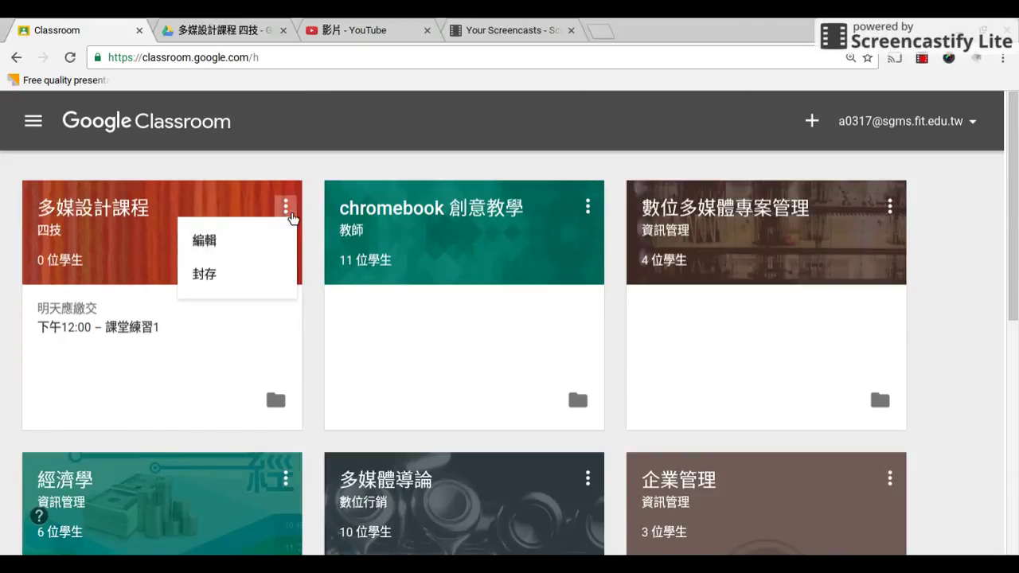
left_click(205, 241)
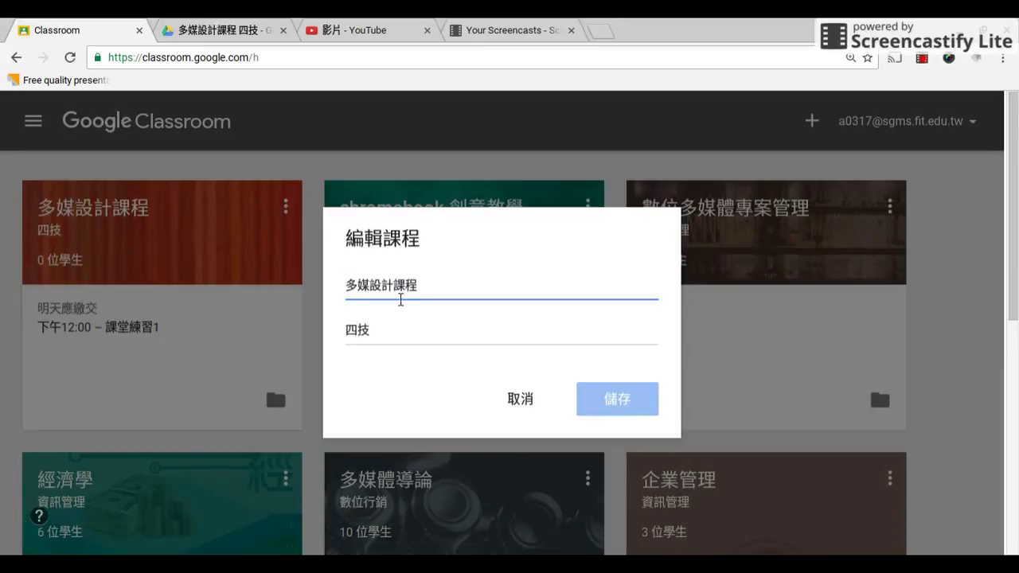
left_click(385, 333)
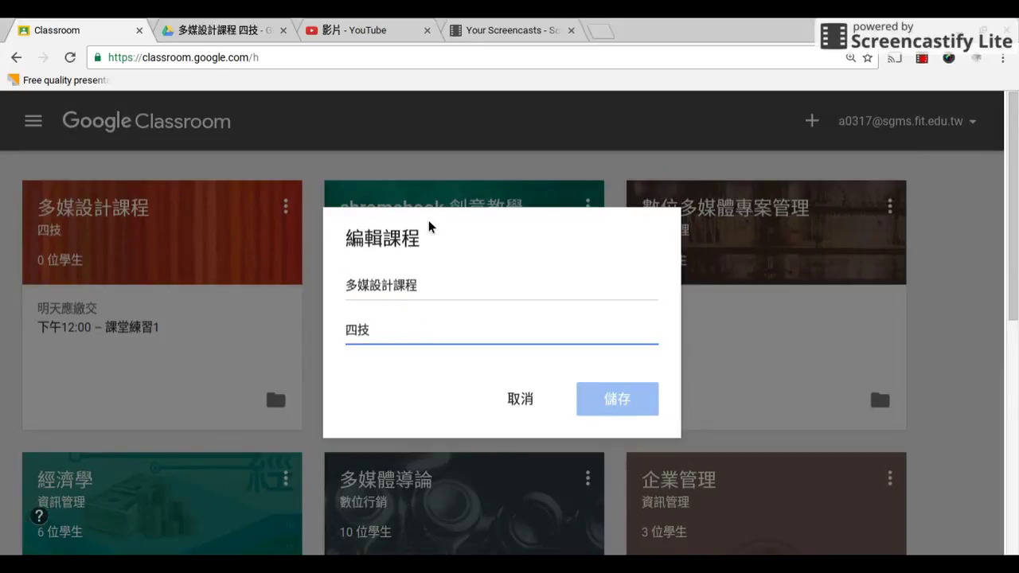
key("BackSpace")
key("BackSpace")
type("vu,")
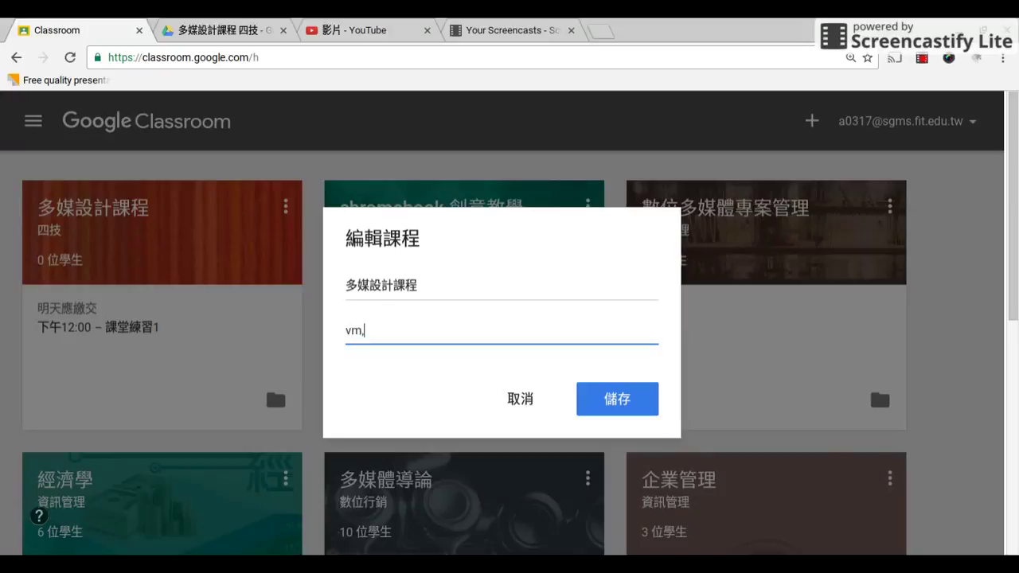
key("BackSpace")
key("BackSpace")
key("BackSpace")
type("學院不")
type("部")
key("Return")
left_click(652, 408)
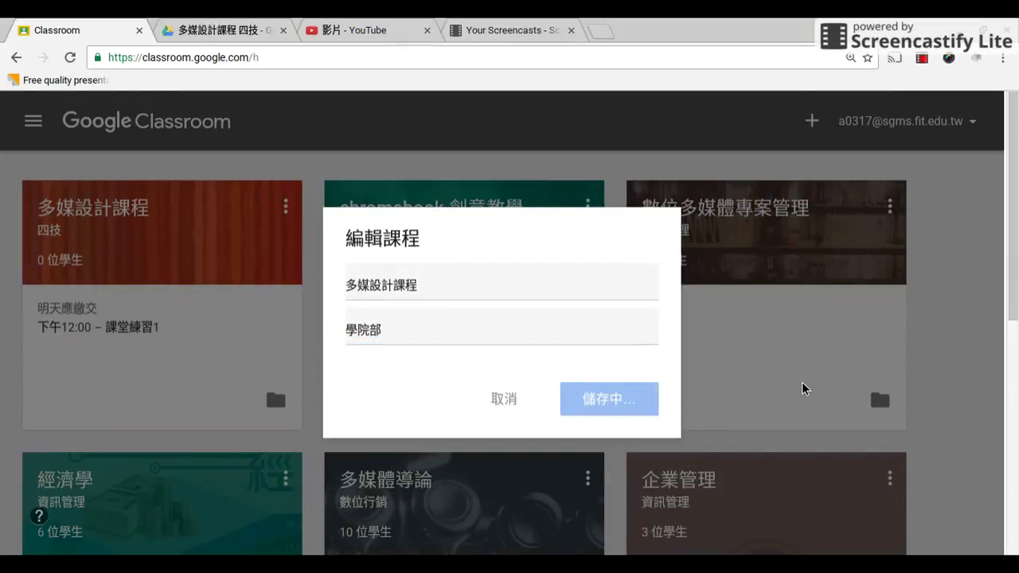